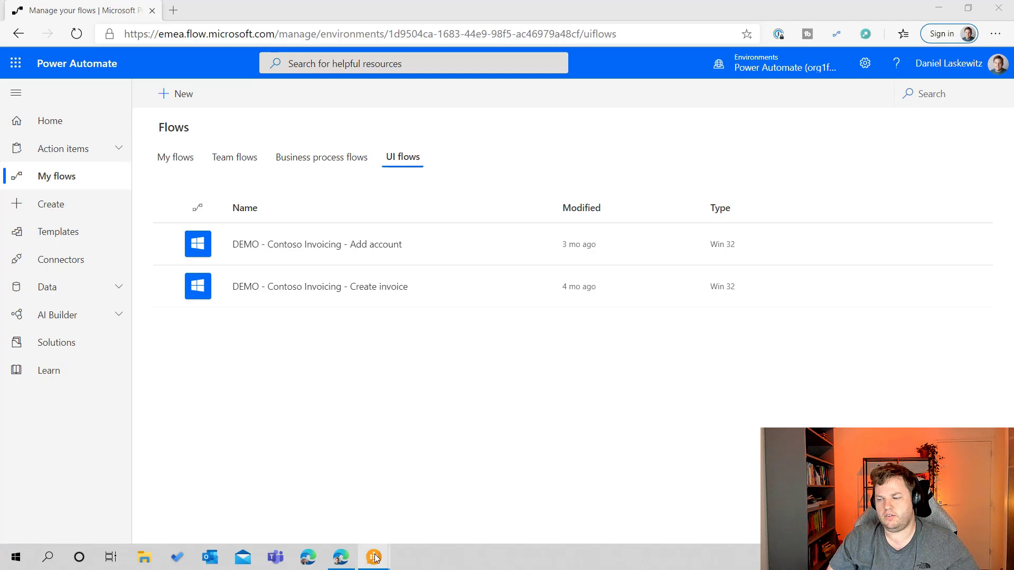
Review the Input Forms process steps down to the final Display Message 'Well done %InpName%'.
mouse_move(374, 557)
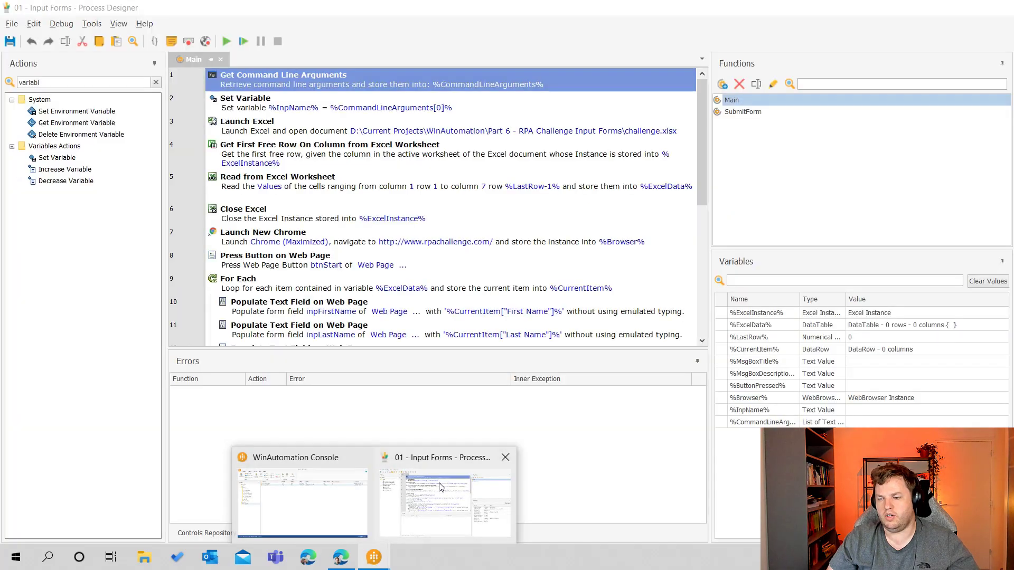
left_click(441, 485)
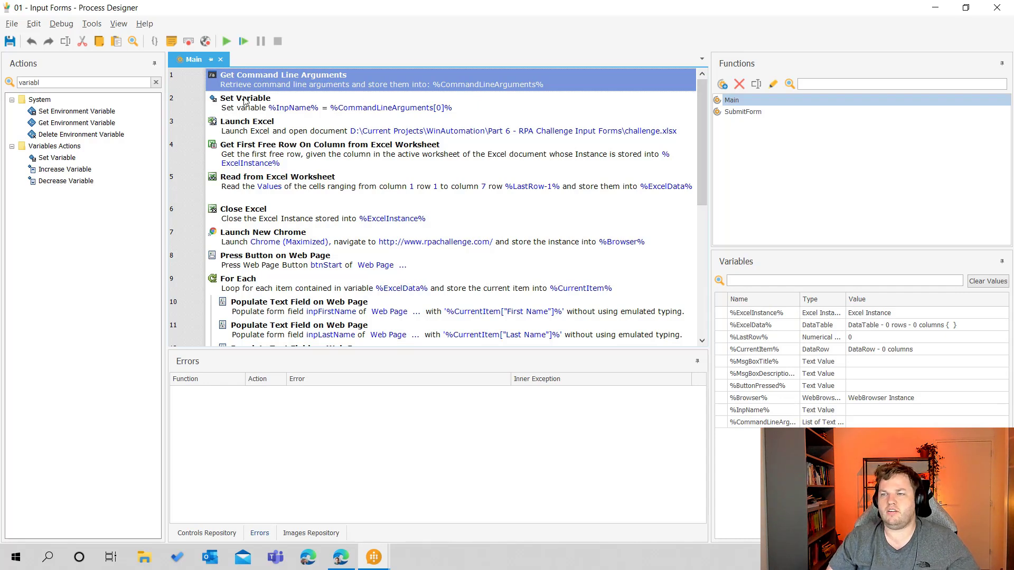
left_click(248, 106, "shift")
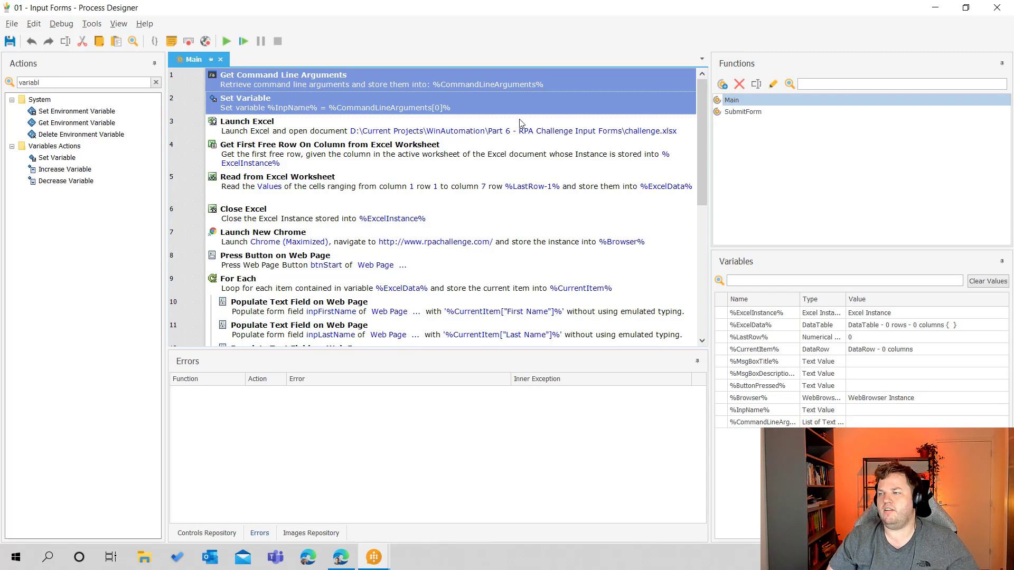
left_click_drag(701, 142, 609, 279)
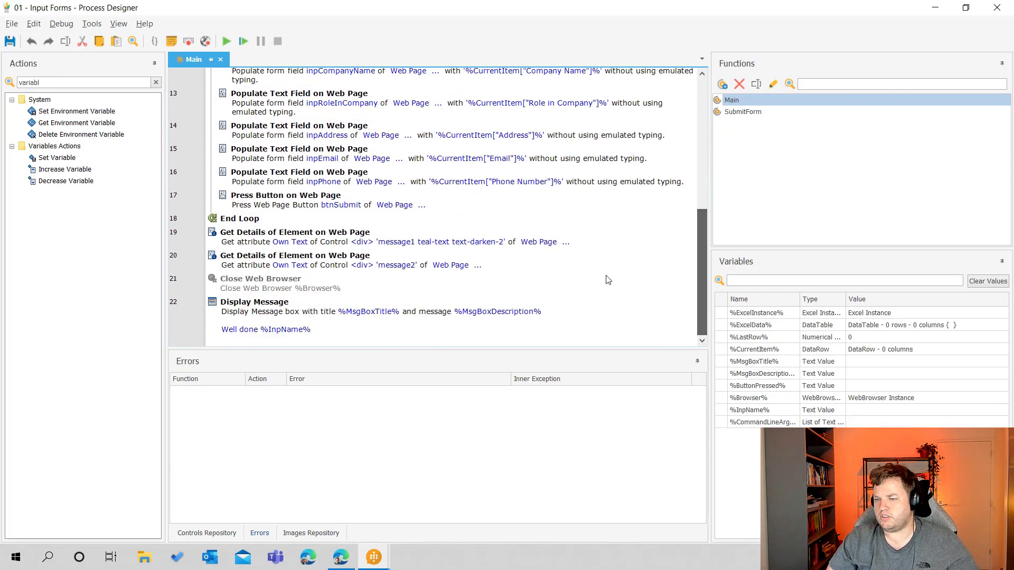
left_click(373, 323)
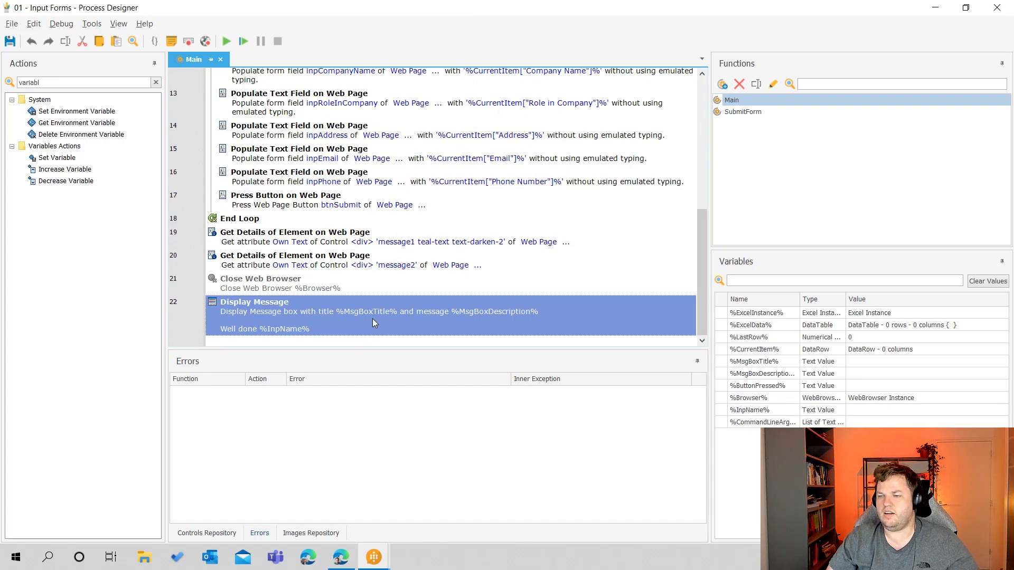
double_click(373, 318)
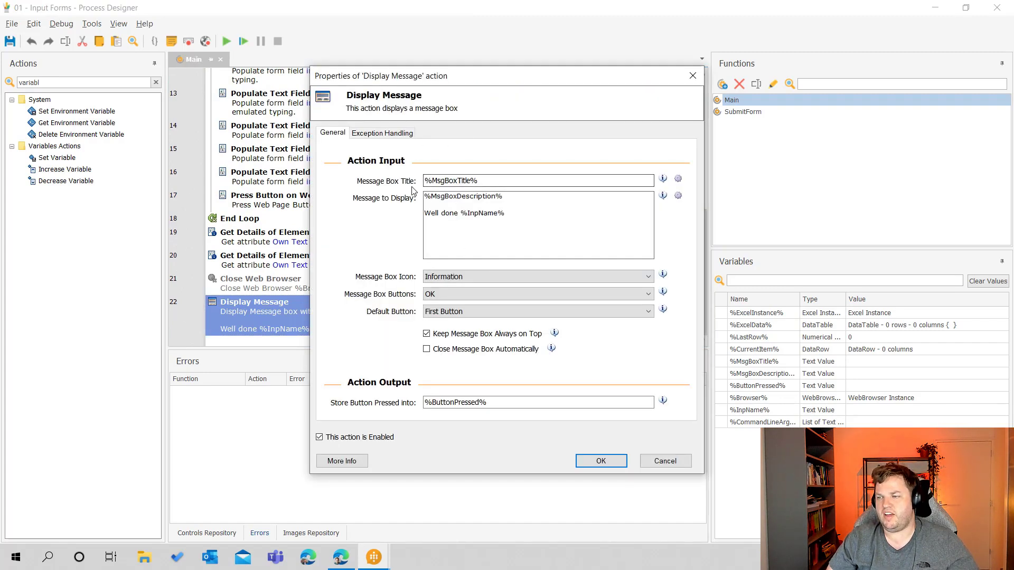
triple_click(429, 215)
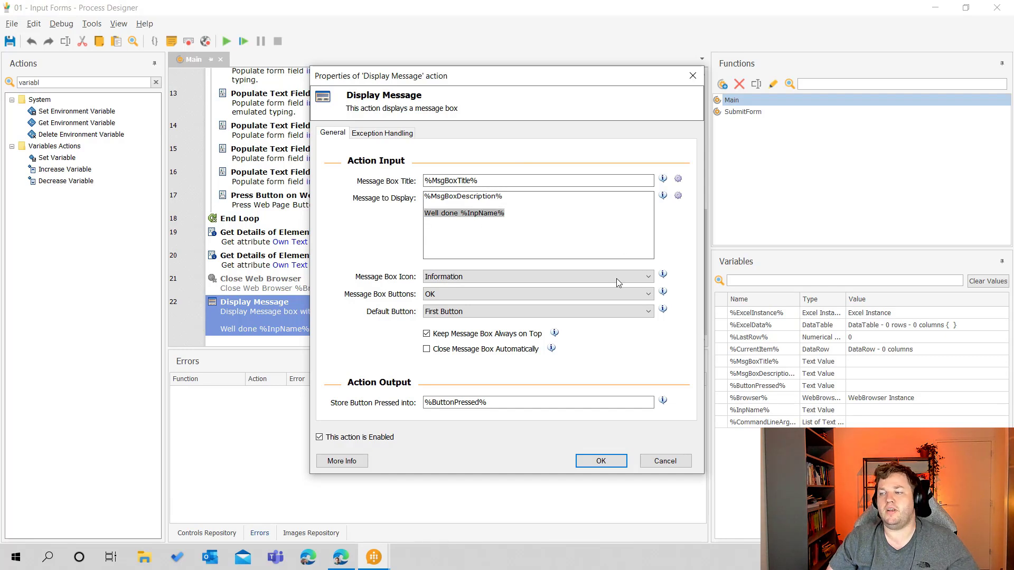
left_click(663, 463)
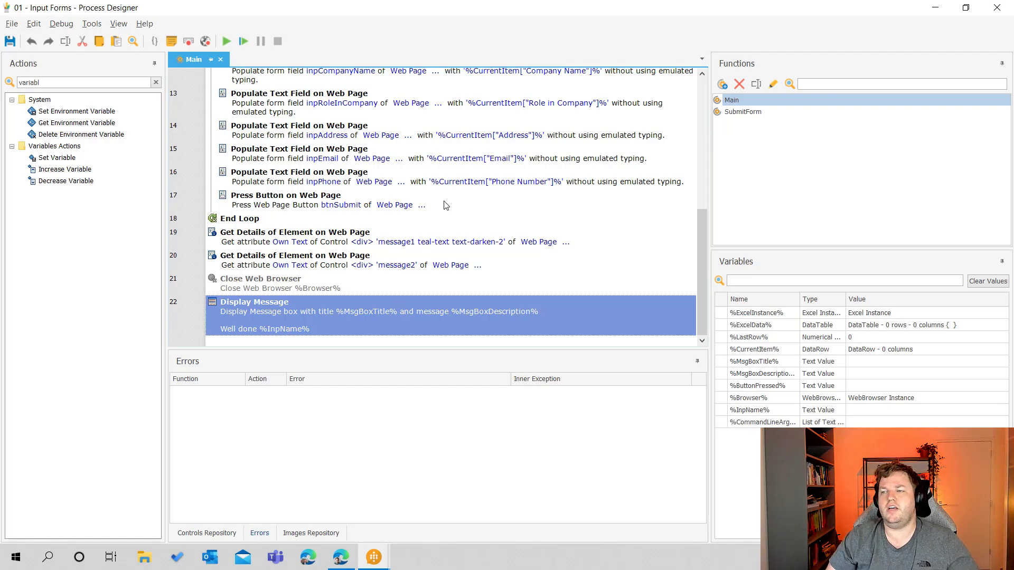
scroll(419, 211, "up", 5)
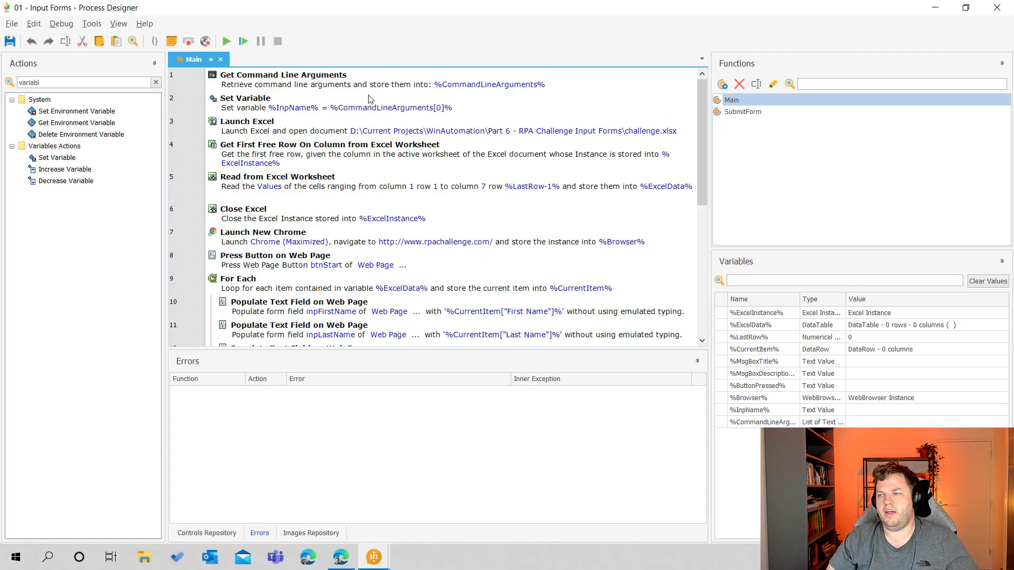
double_click(366, 110)
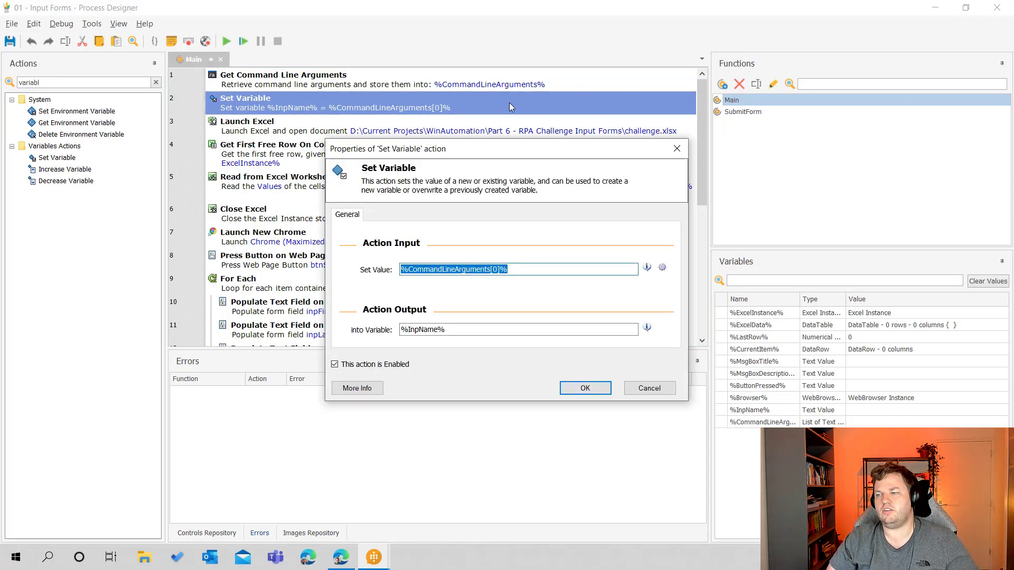
left_click(499, 272)
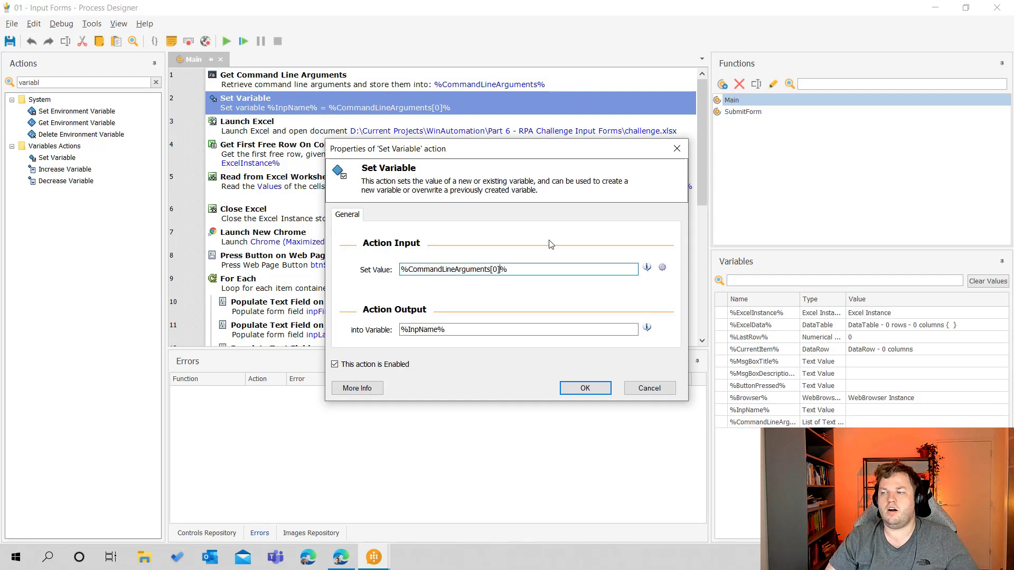
key("Left")
key("shift+Left")
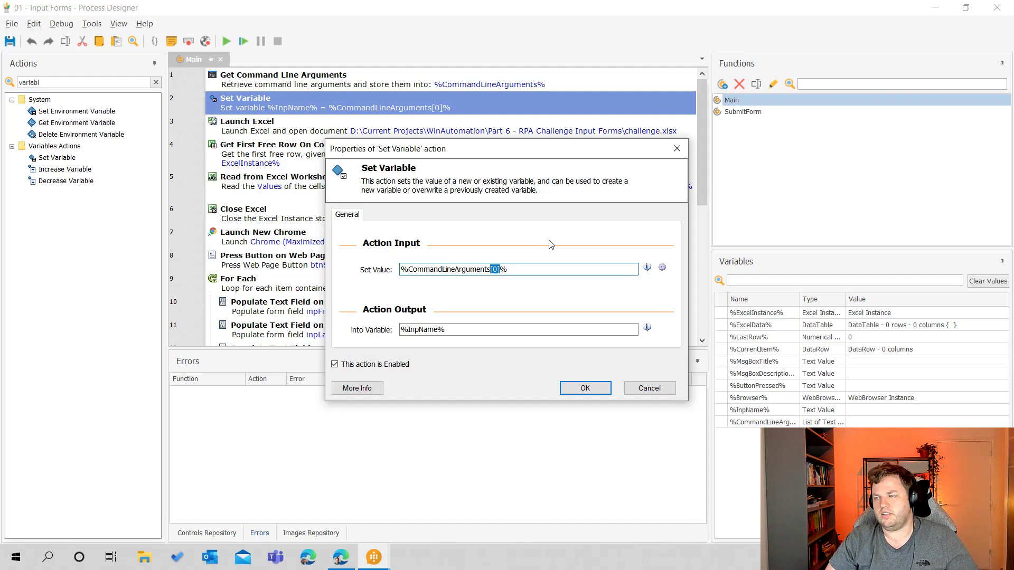
left_click(529, 270)
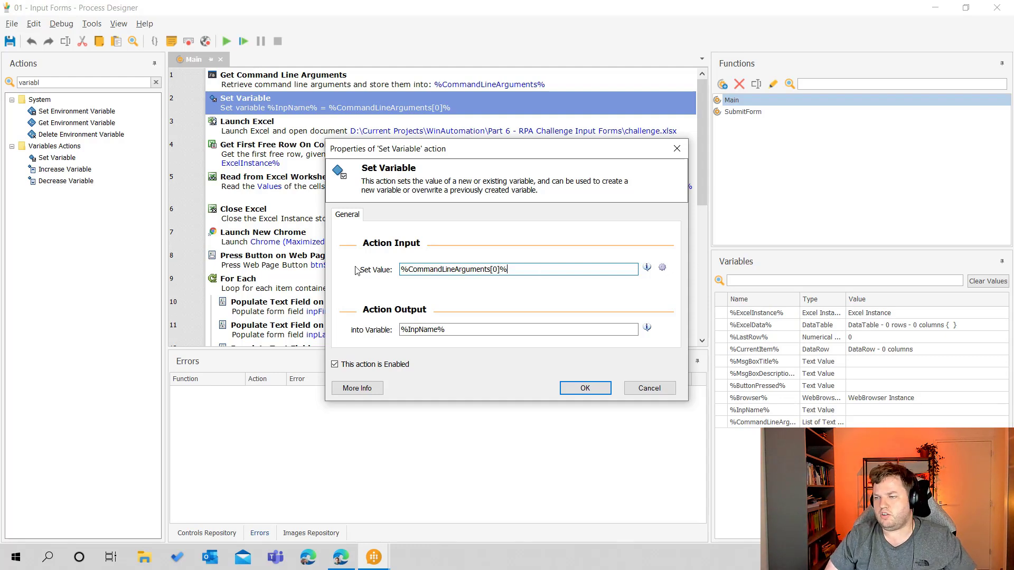
left_click(522, 280)
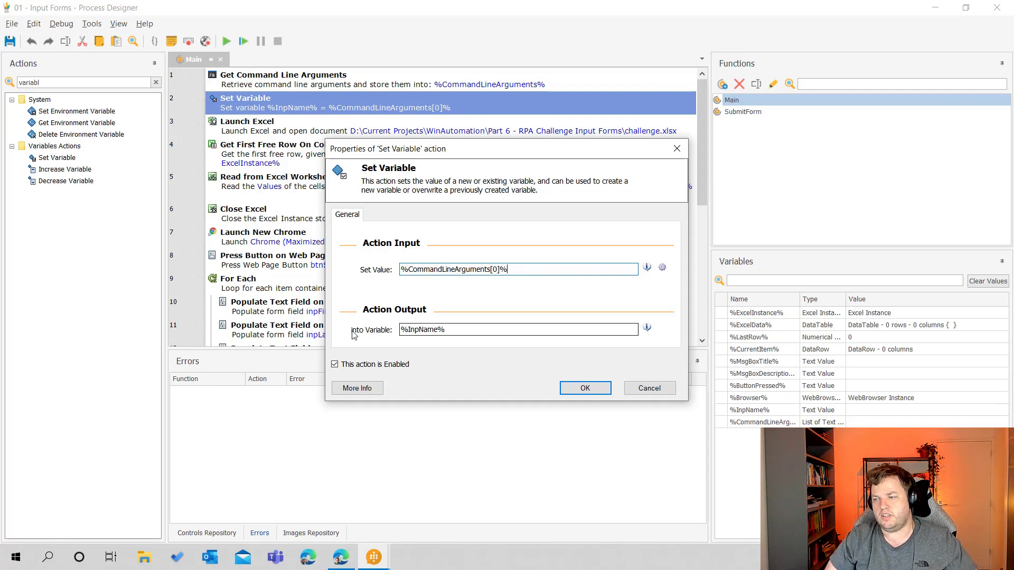
left_click(643, 390)
left_click(344, 85)
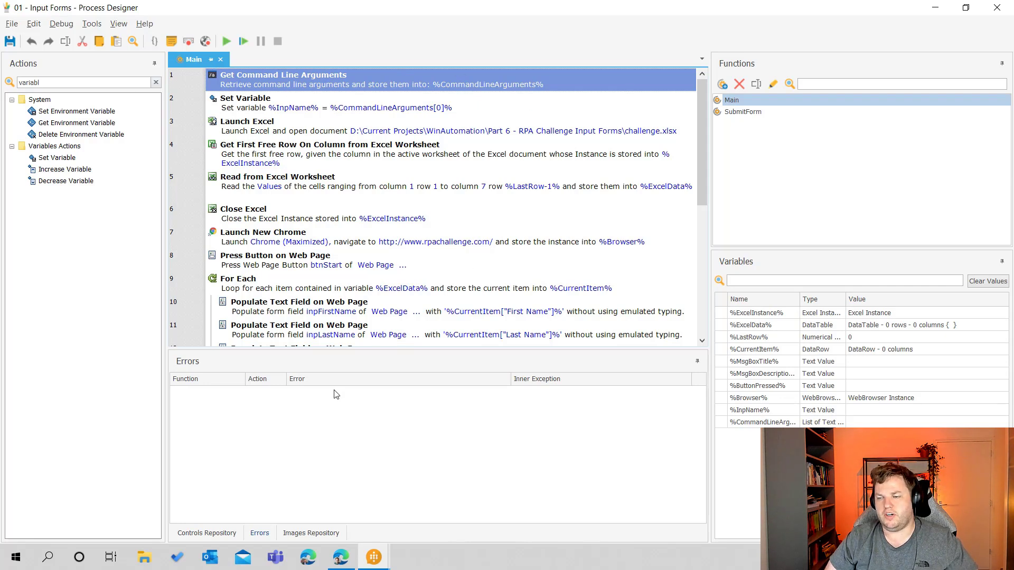
Switch to the Power Automate 'Manage your flows' page in Edge.
mouse_move(342, 564)
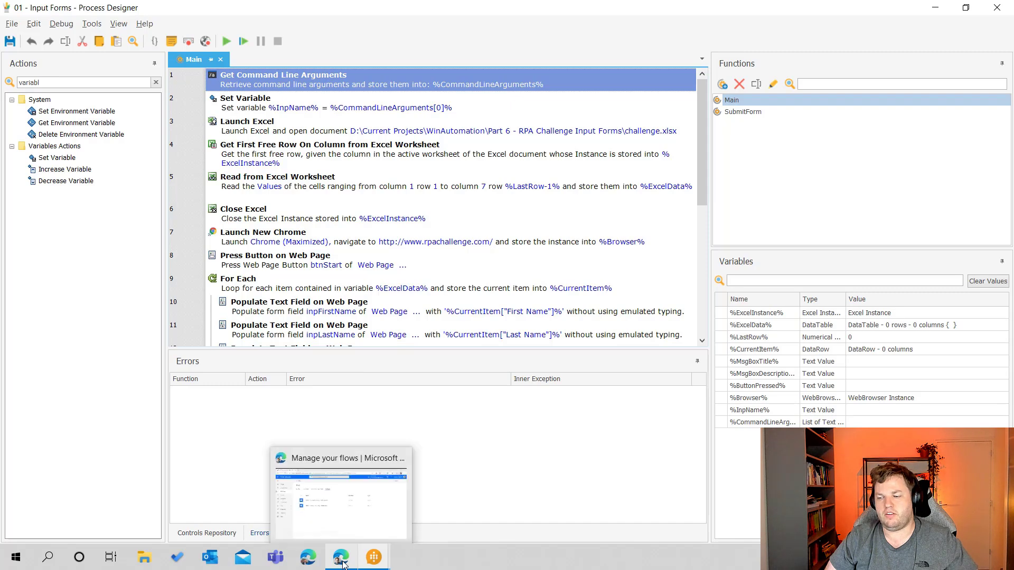
left_click(347, 515)
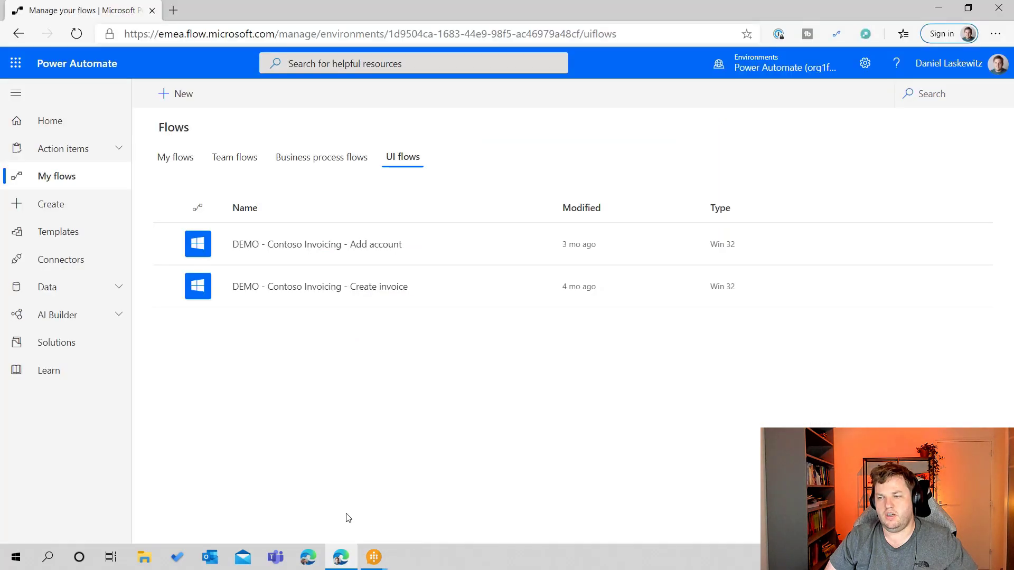
Create a new Desktop app UI flow named 'WinAutomation Input Forms' and reach Set up inputs.
left_click(178, 101)
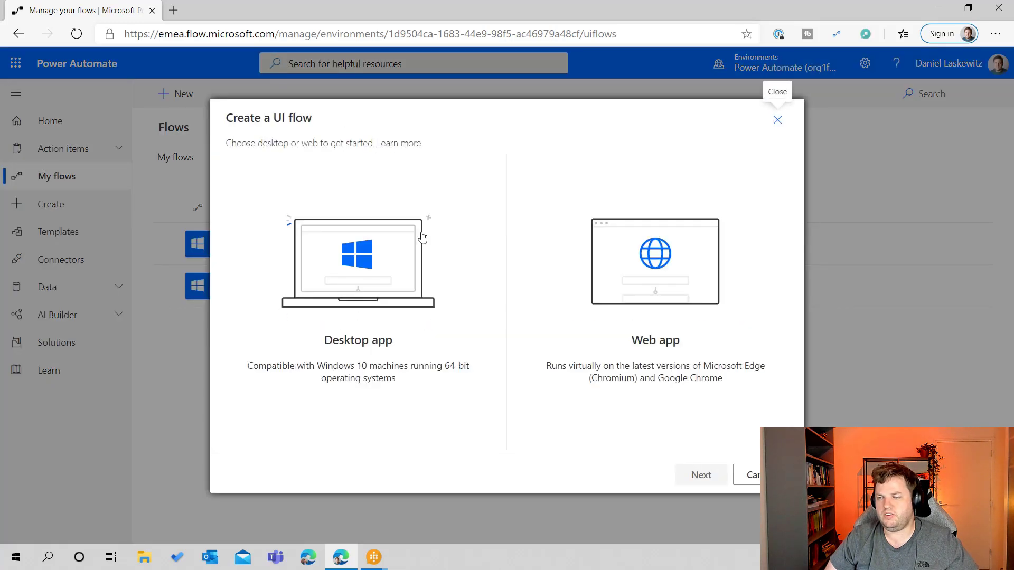
left_click(366, 302)
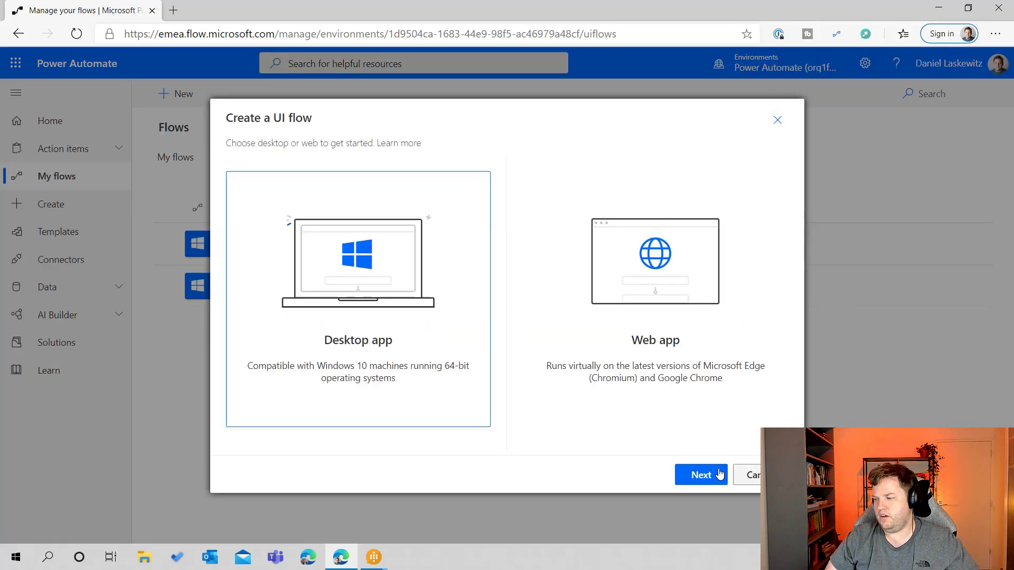
left_click(701, 477)
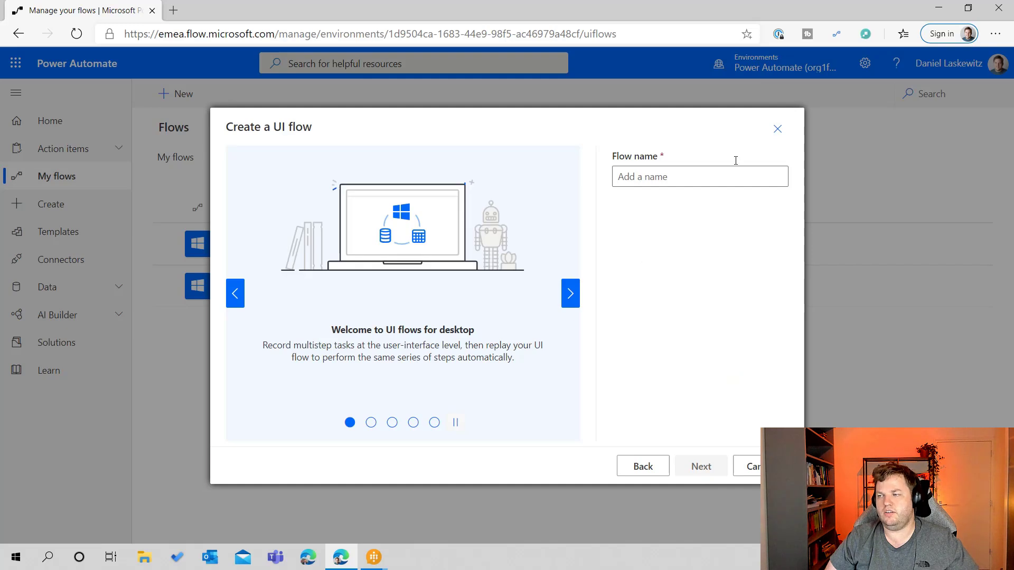
left_click(688, 172)
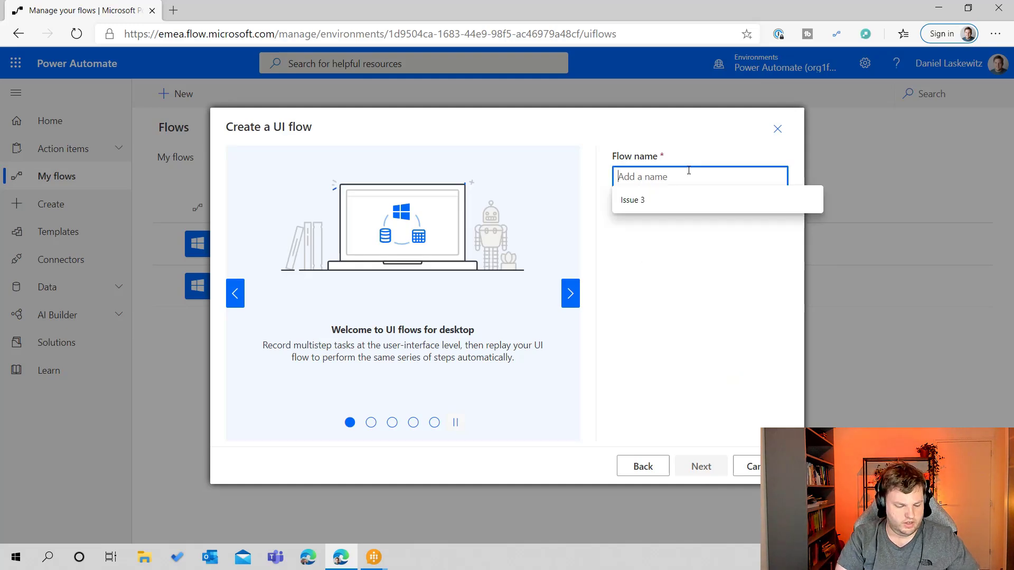
type("WinAu")
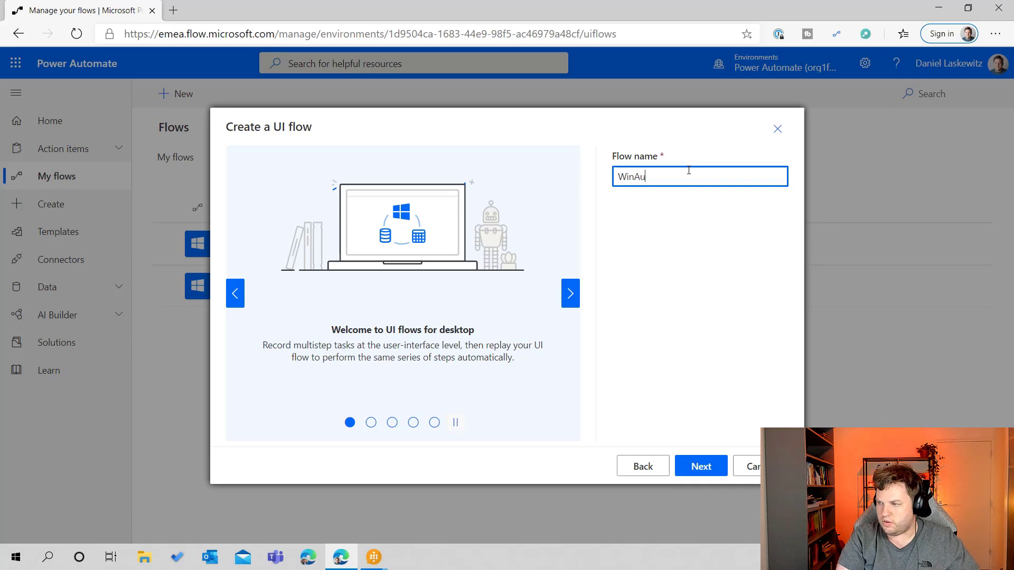
type("tomation Inpu Forms")
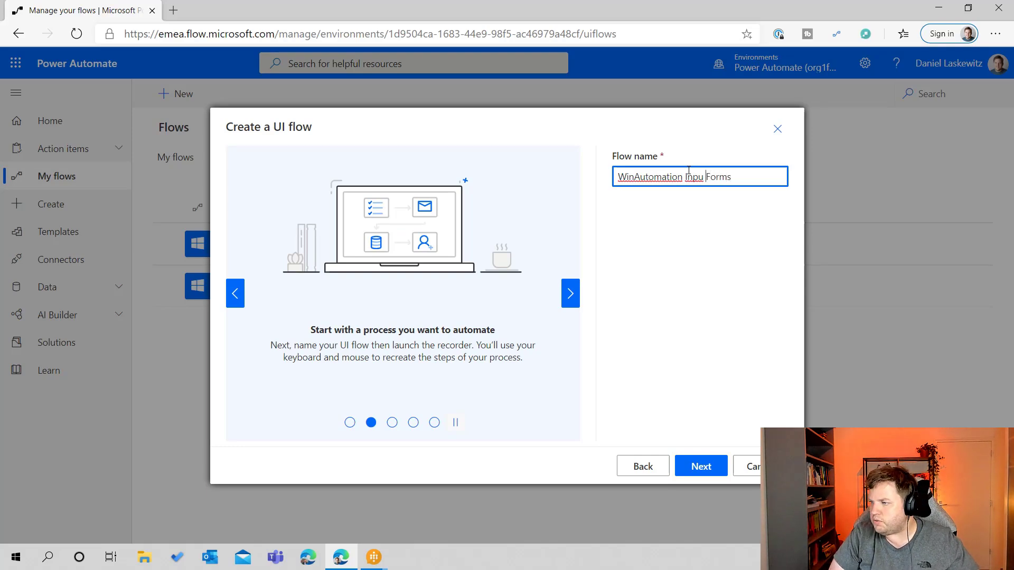
key("Left")
key("Left")
key("Left")
type("t")
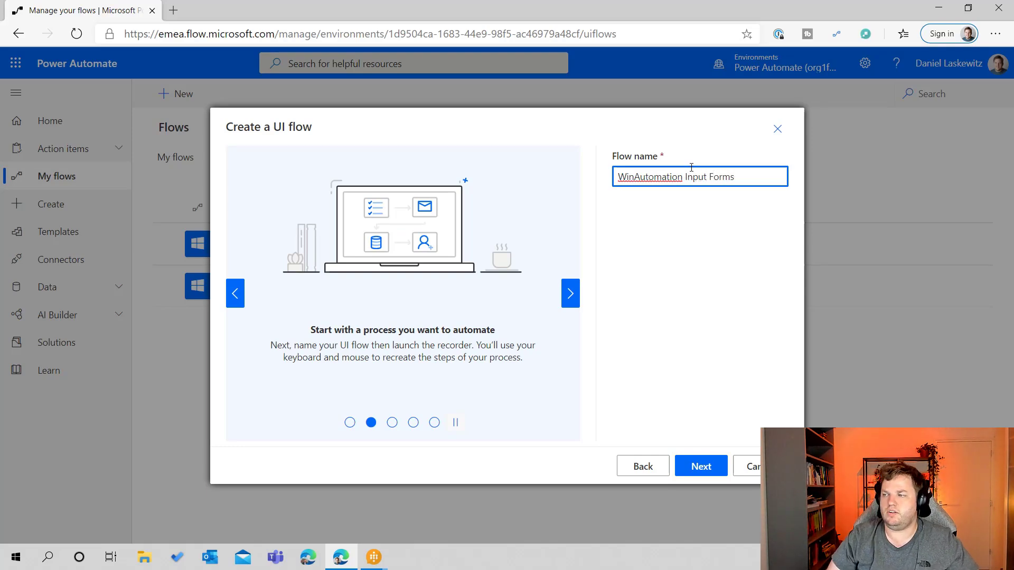
left_click(708, 467)
left_click(555, 247)
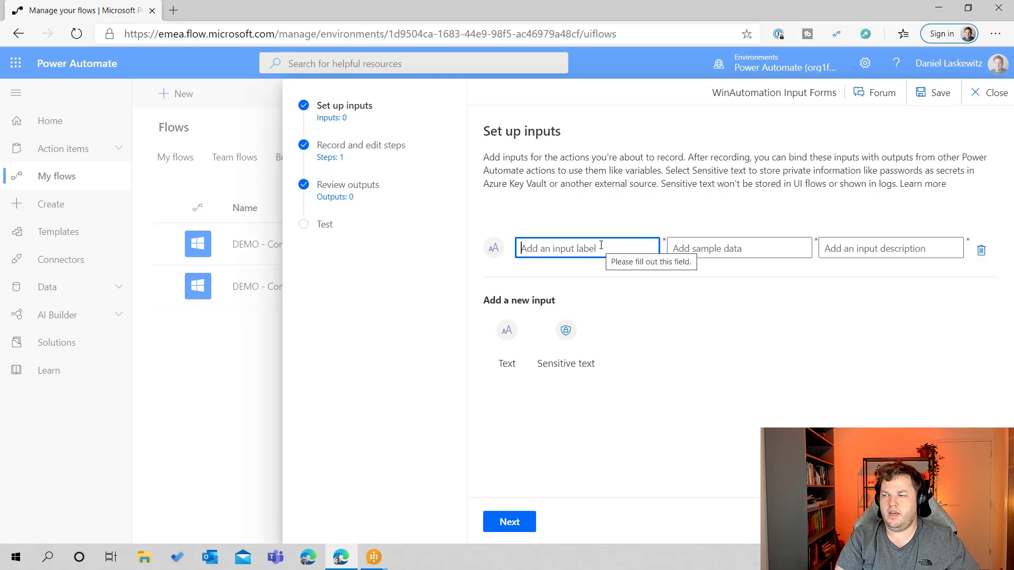
Define input 'Name' with sample data 'First Name' and description 'Add a name', then continue.
type("Na")
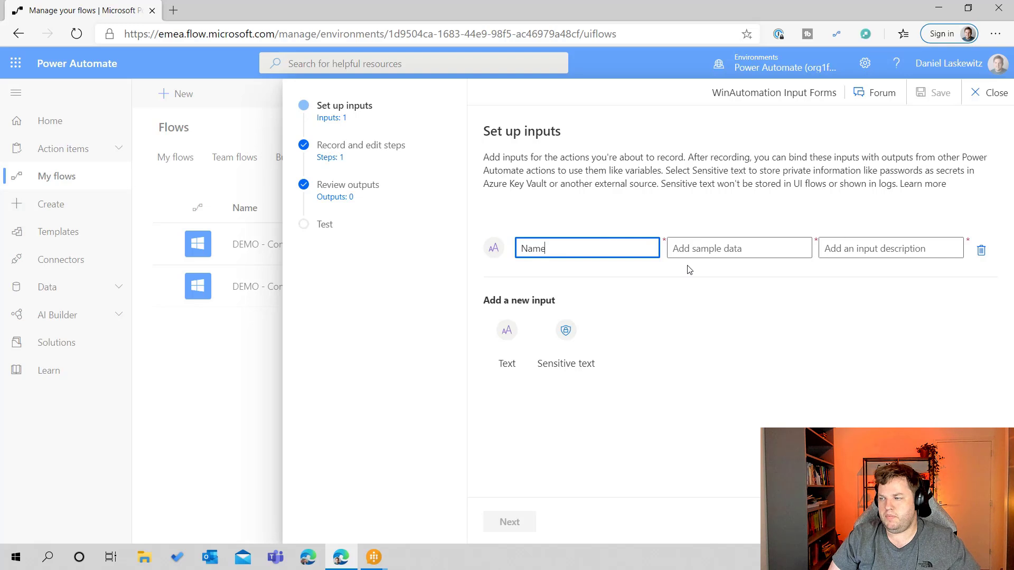
type("me")
left_click(750, 250)
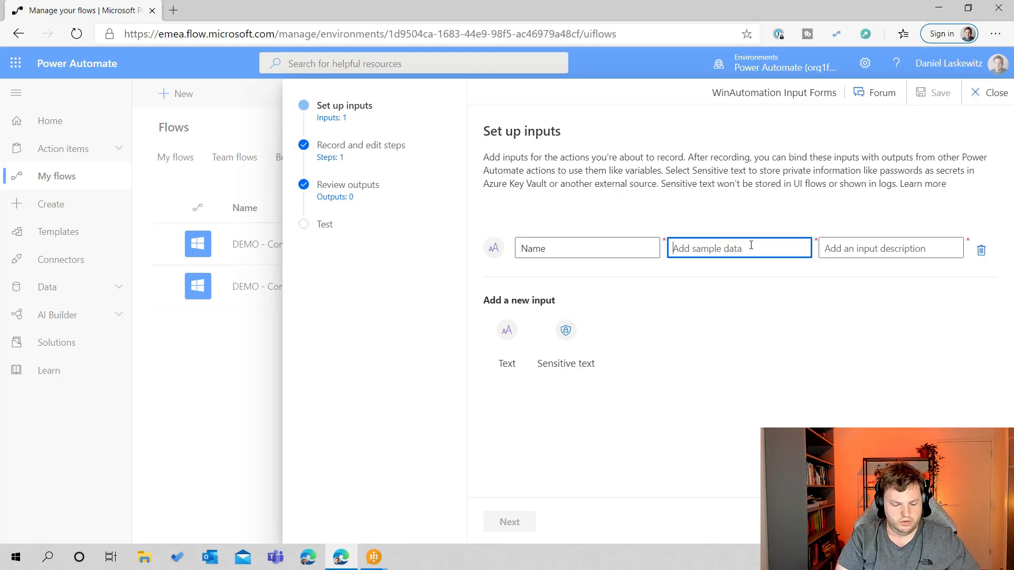
type("First")
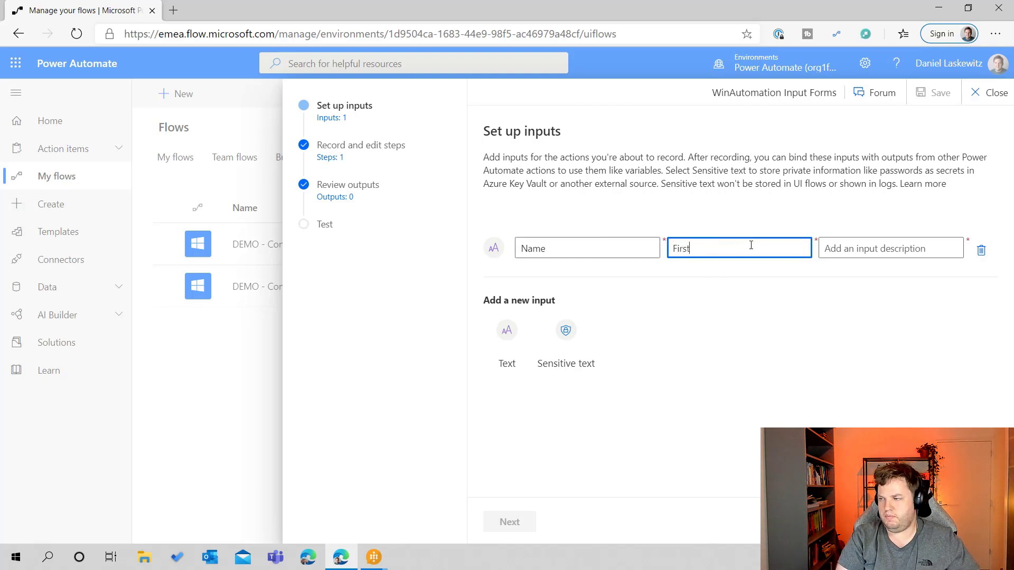
type(" Name")
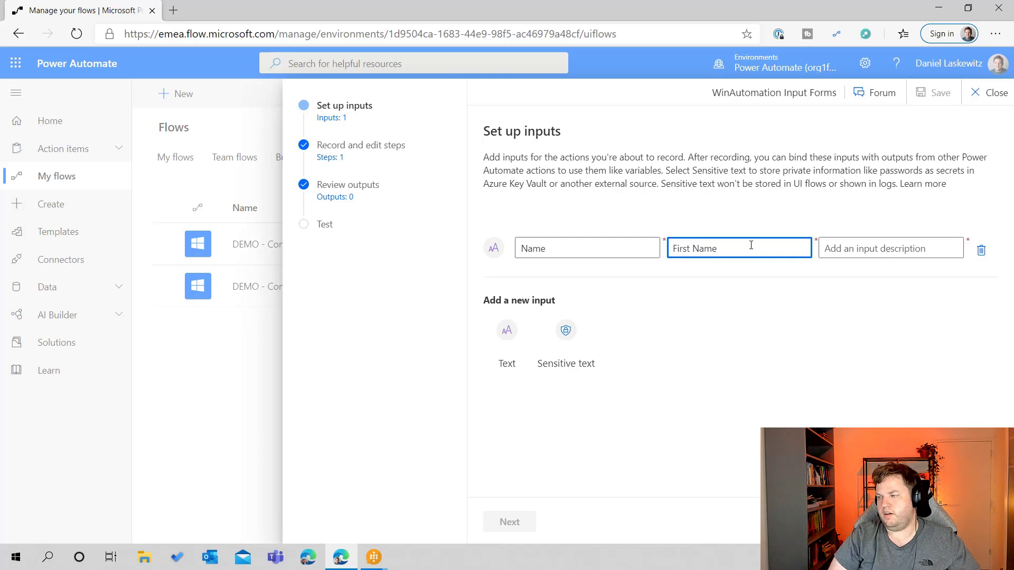
left_click(879, 239)
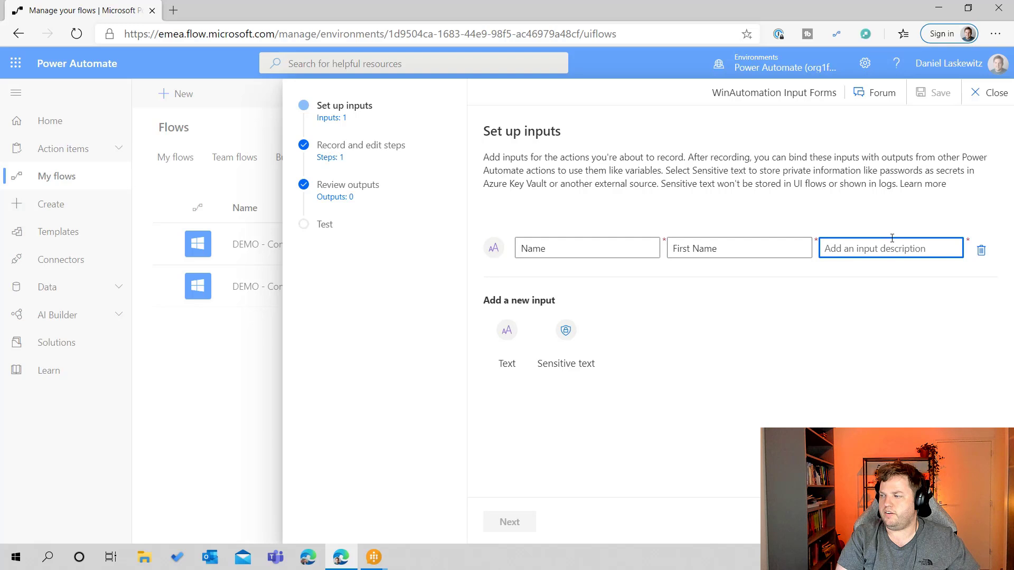
type("A")
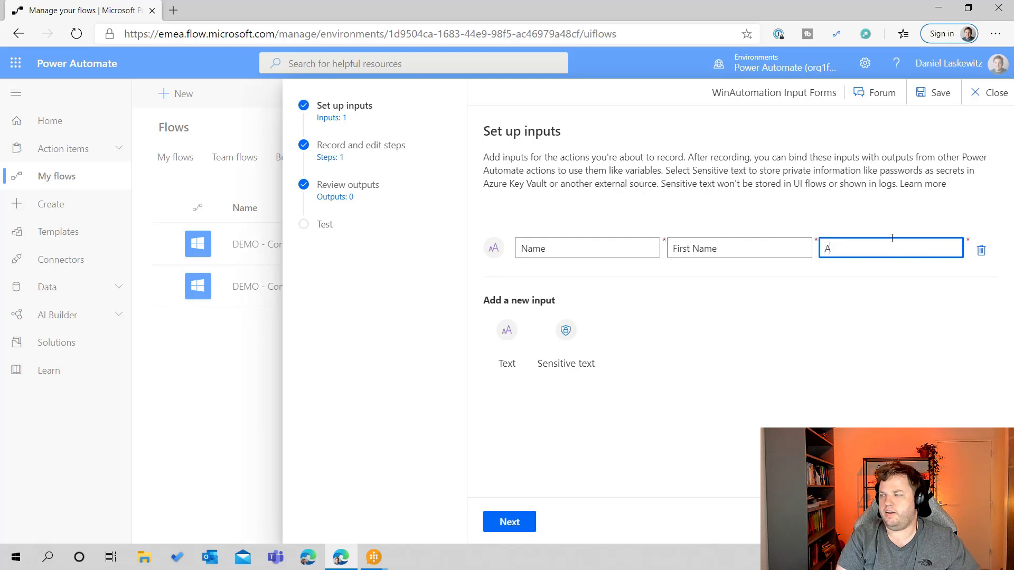
type("dd a name")
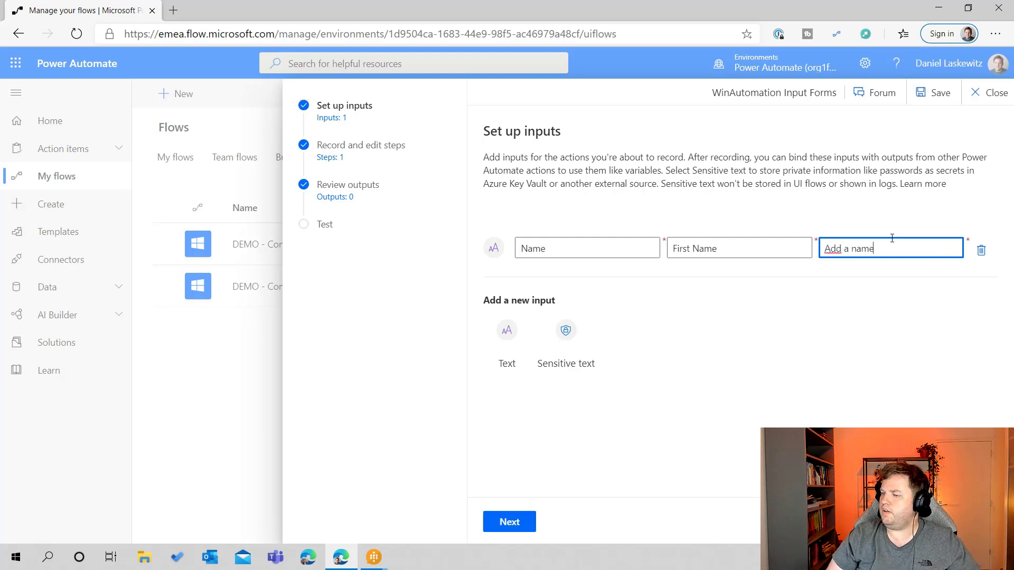
left_click(508, 524)
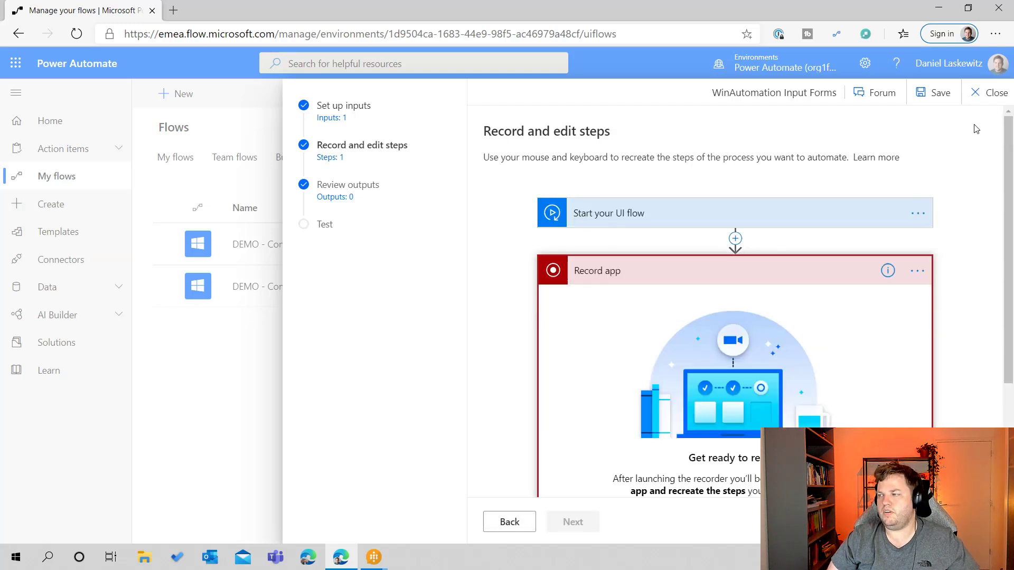
Delete the Record app step from the UI flow.
scroll(992, 170, "down", 3)
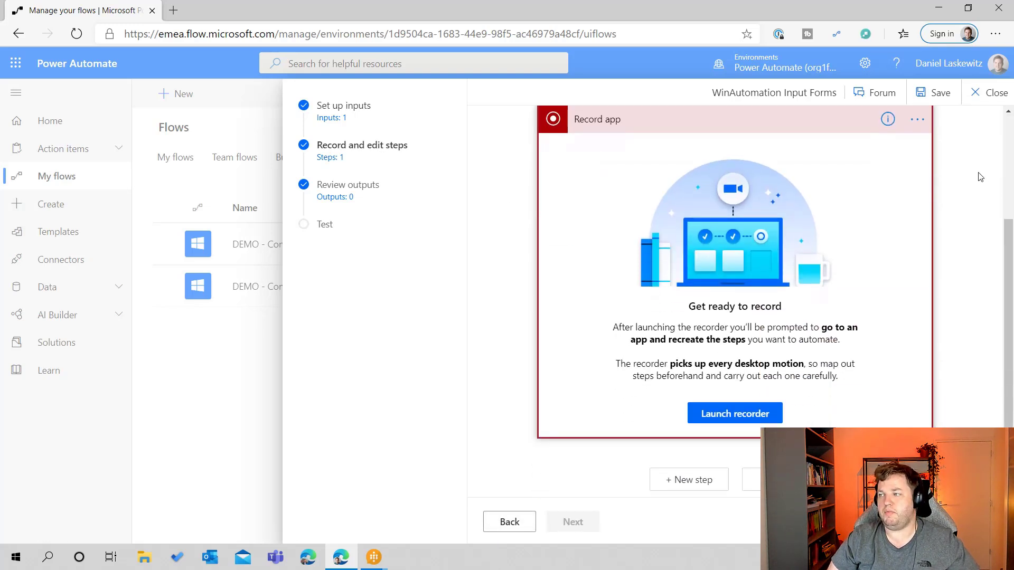
scroll(980, 177, "up", 2)
scroll(978, 177, "down", 3)
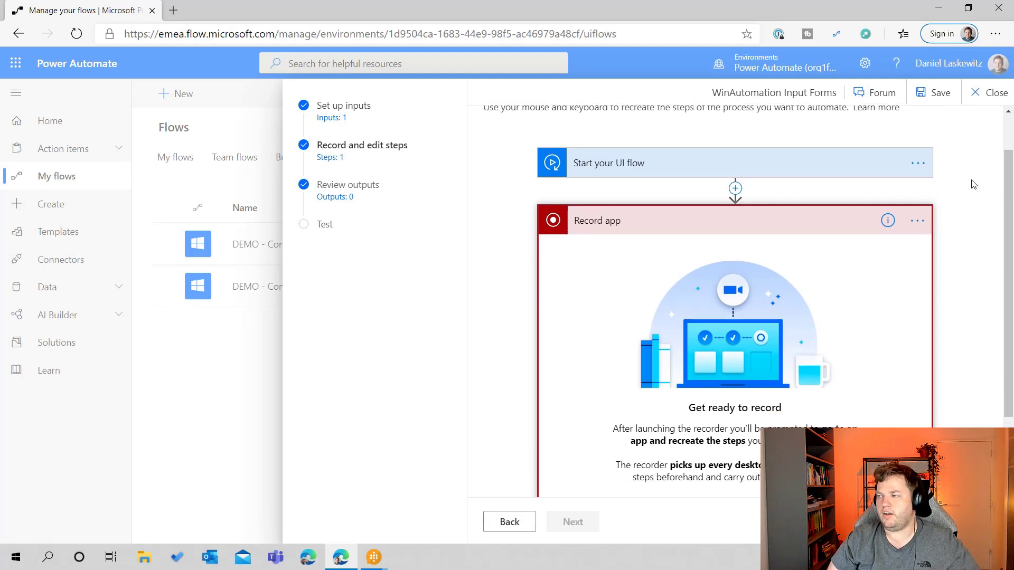
scroll(954, 192, "up", 1)
scroll(954, 193, "up", 2)
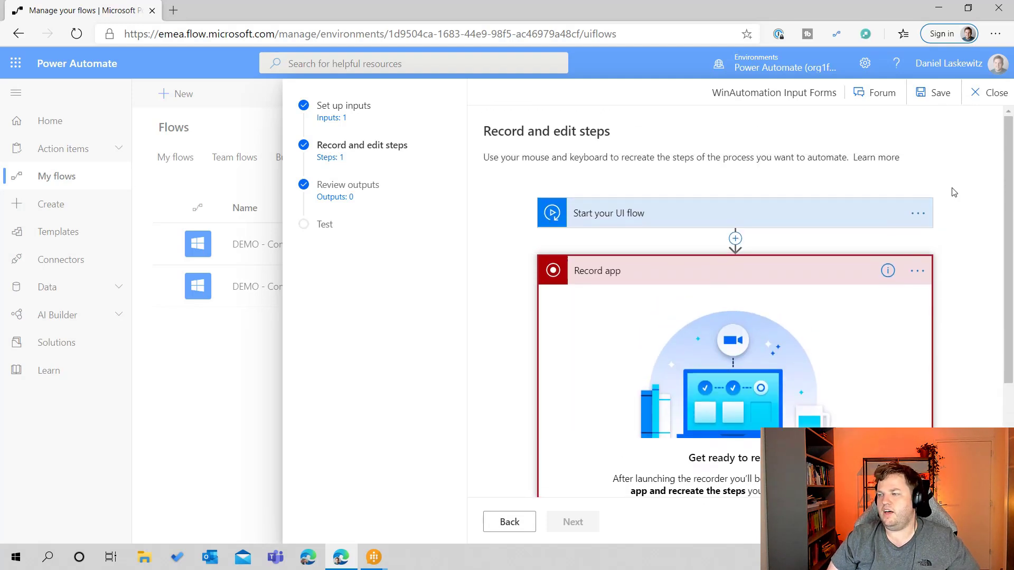
scroll(680, 284, "down", 1)
scroll(679, 284, "down", 2)
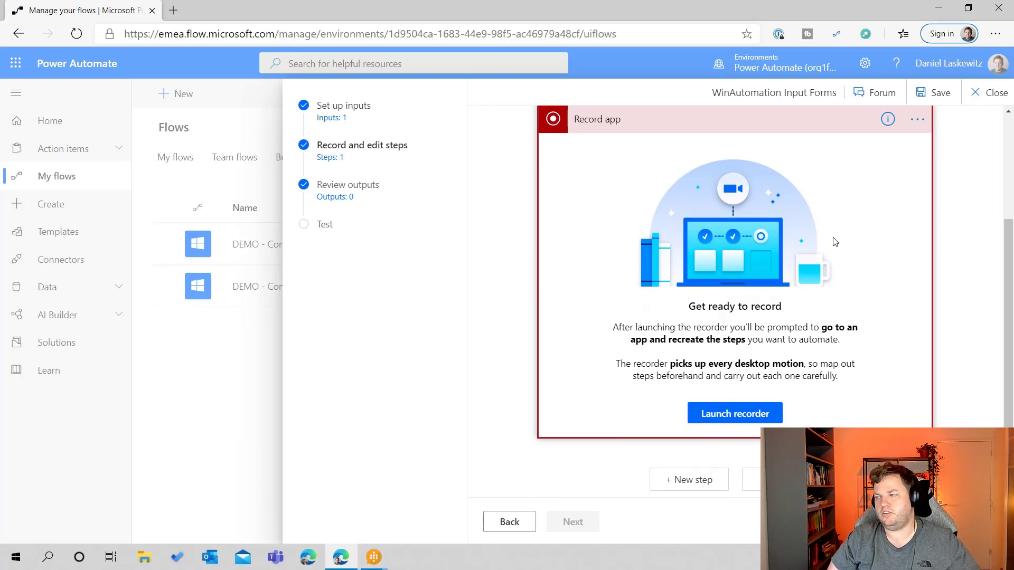
scroll(856, 274, "up", 2)
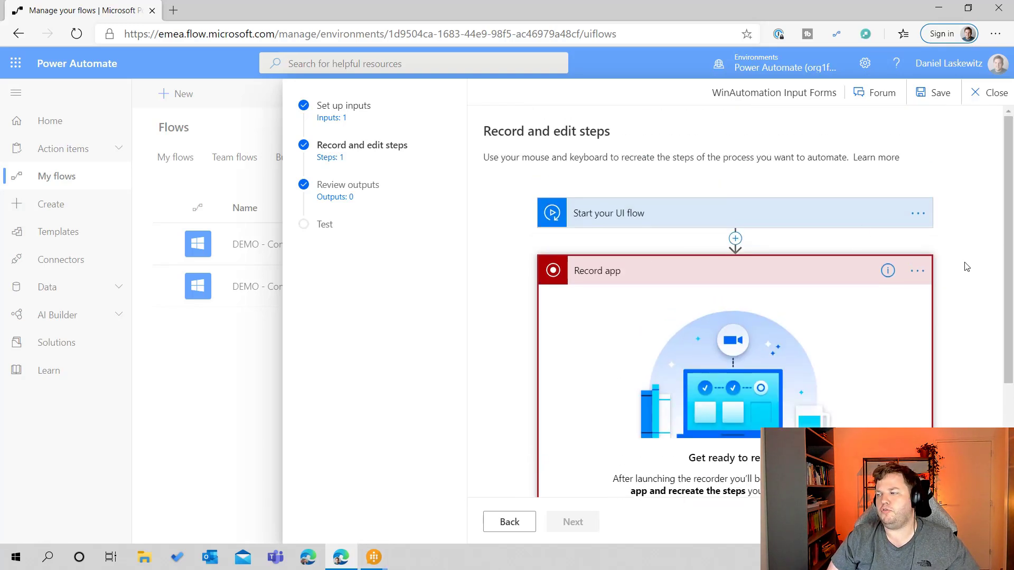
left_click(918, 273)
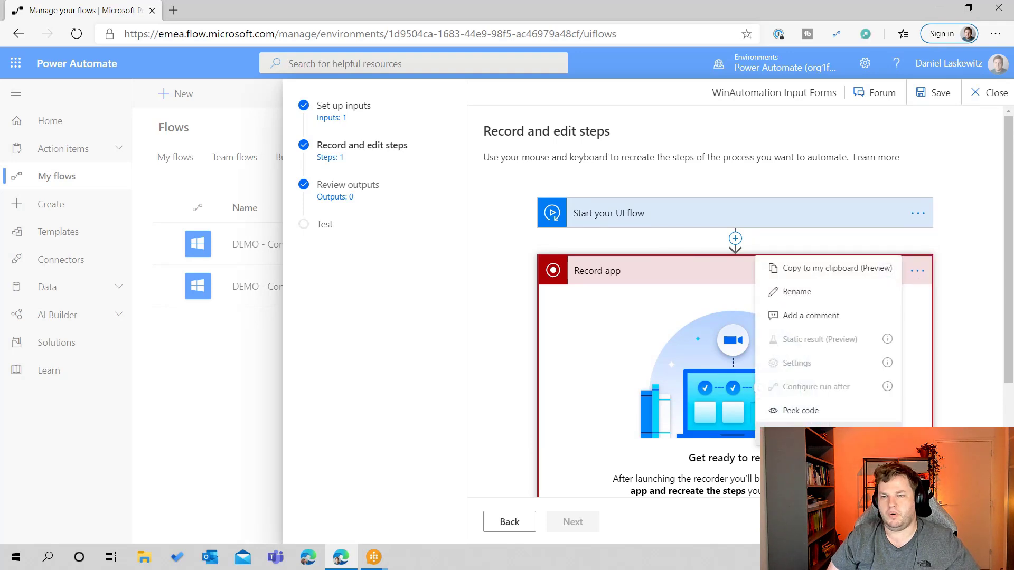
left_click(805, 433)
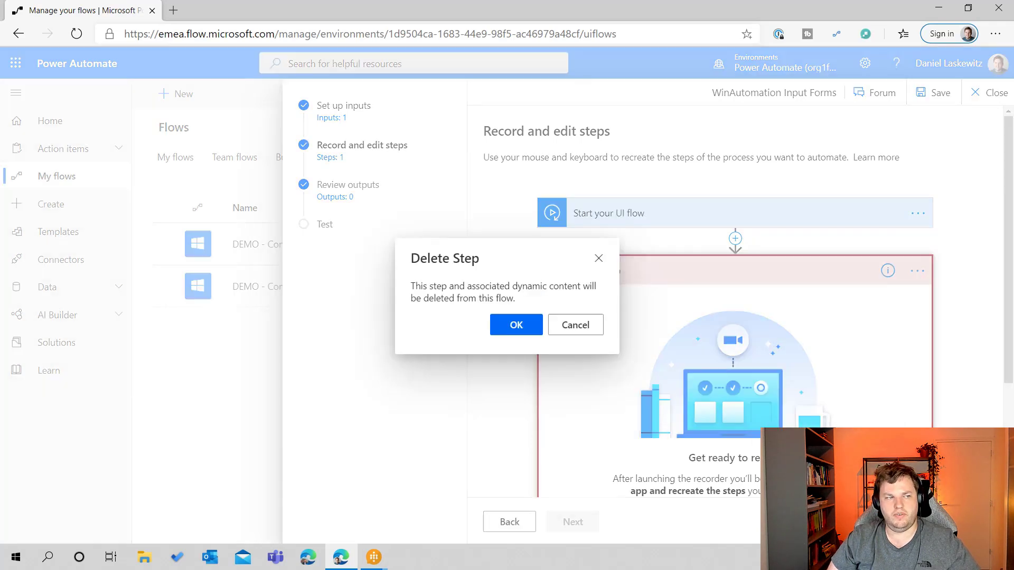
left_click(514, 325)
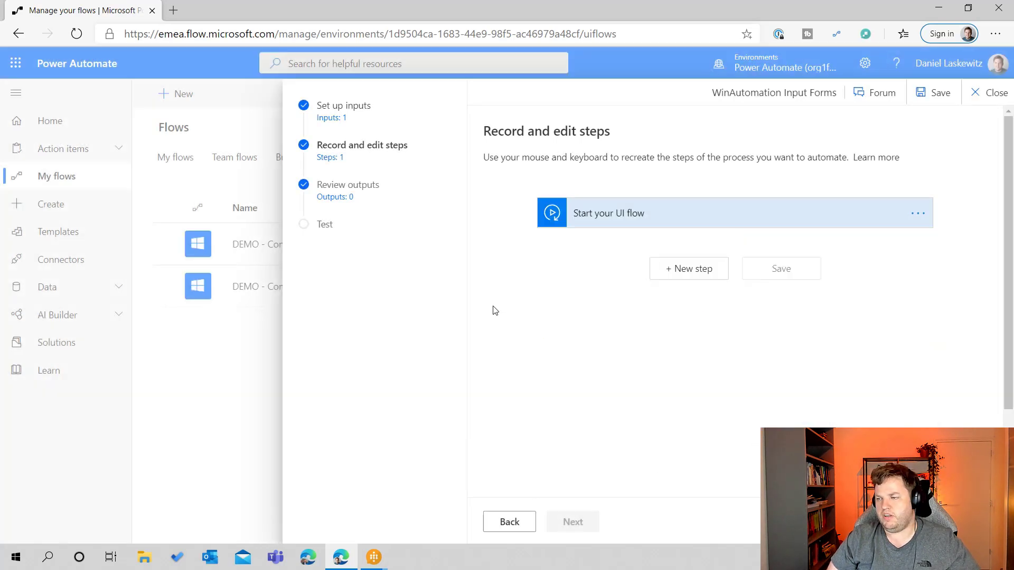
Add a WinAutomation 'Run WinAutomation (preview)' action as a new step.
left_click(687, 268)
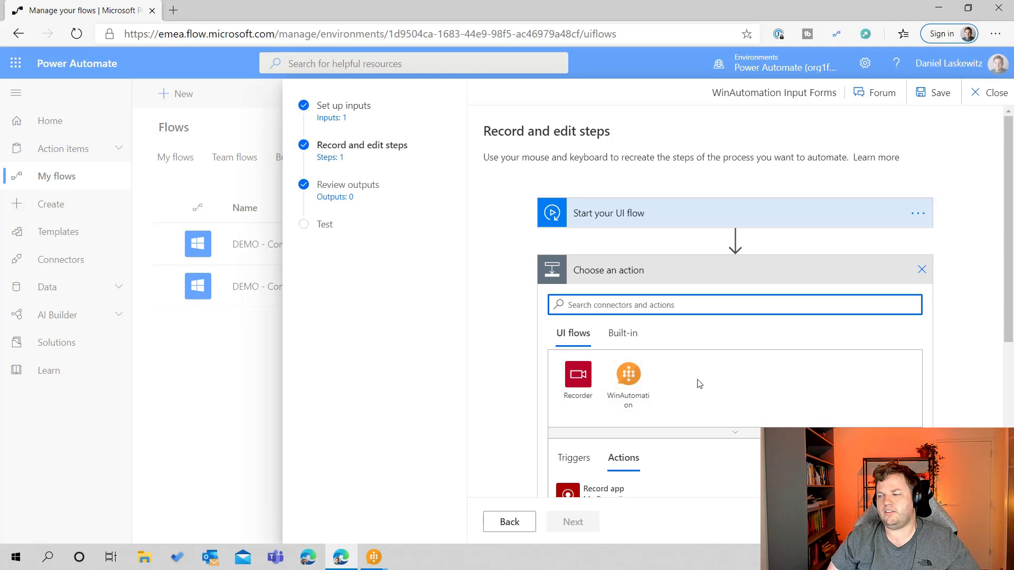
left_click(629, 379)
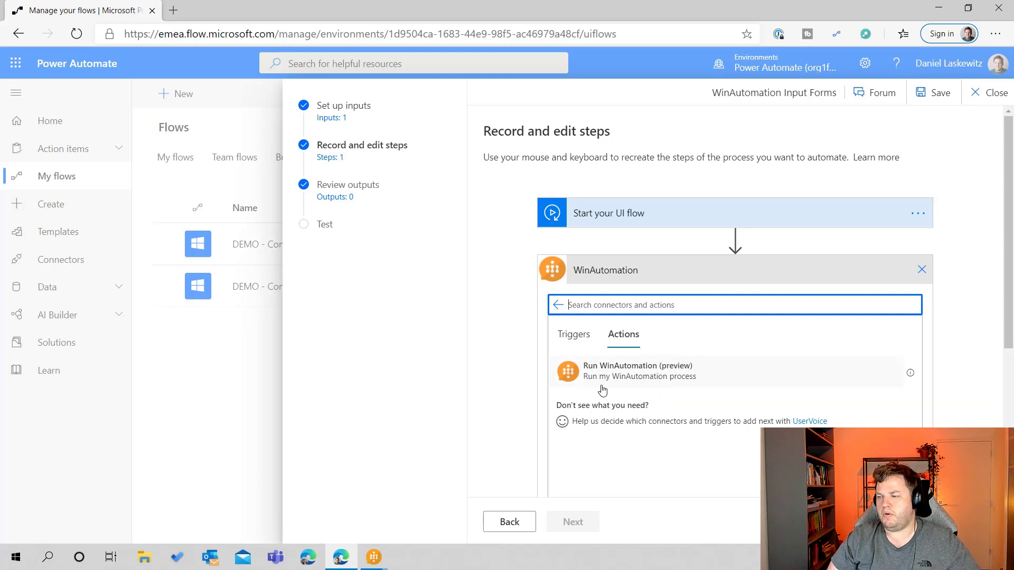
left_click(684, 376)
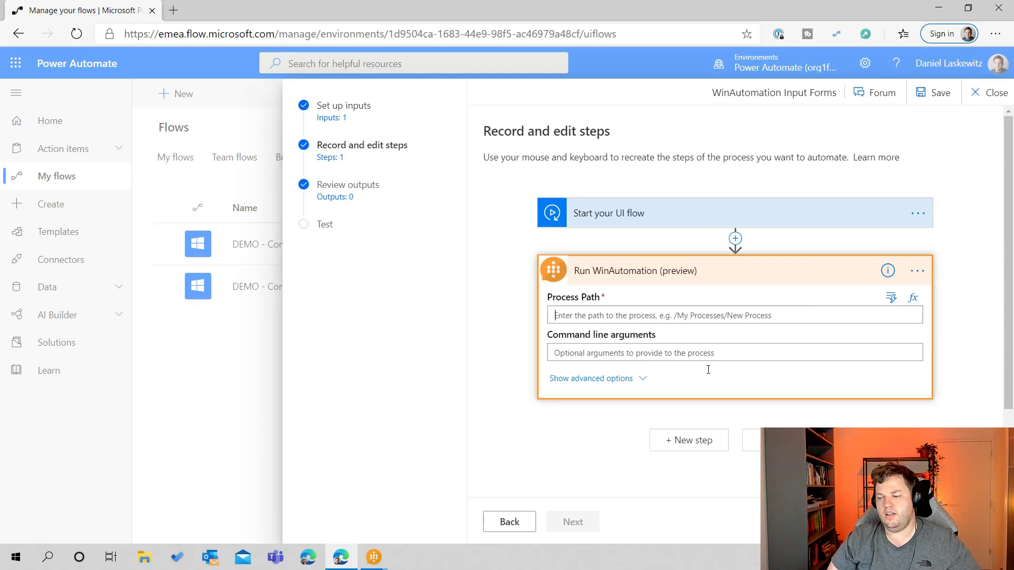
left_click(374, 557)
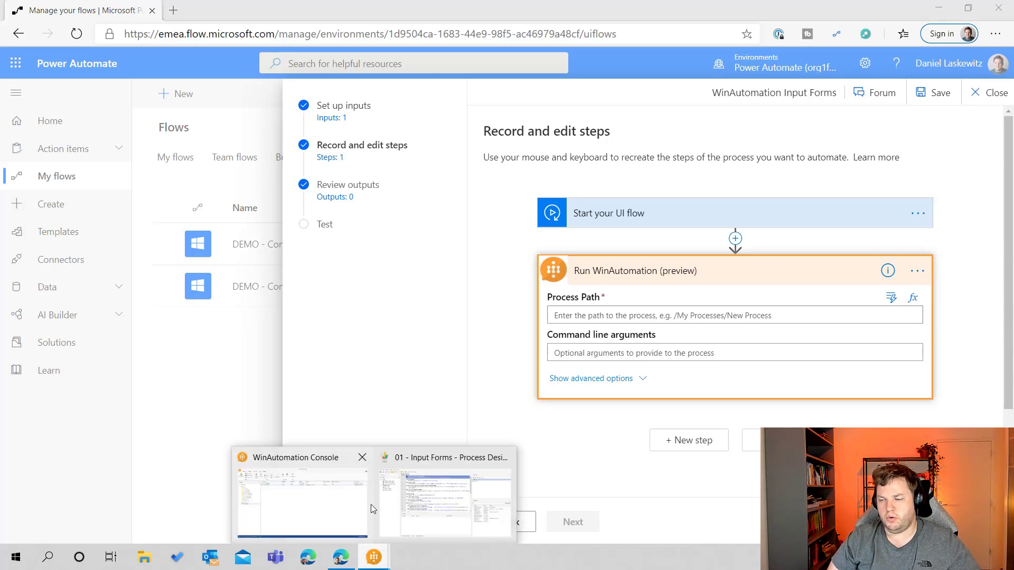
Check the My Processes folder in WinAutomation Console and begin the Process Path with '/'.
left_click(346, 485)
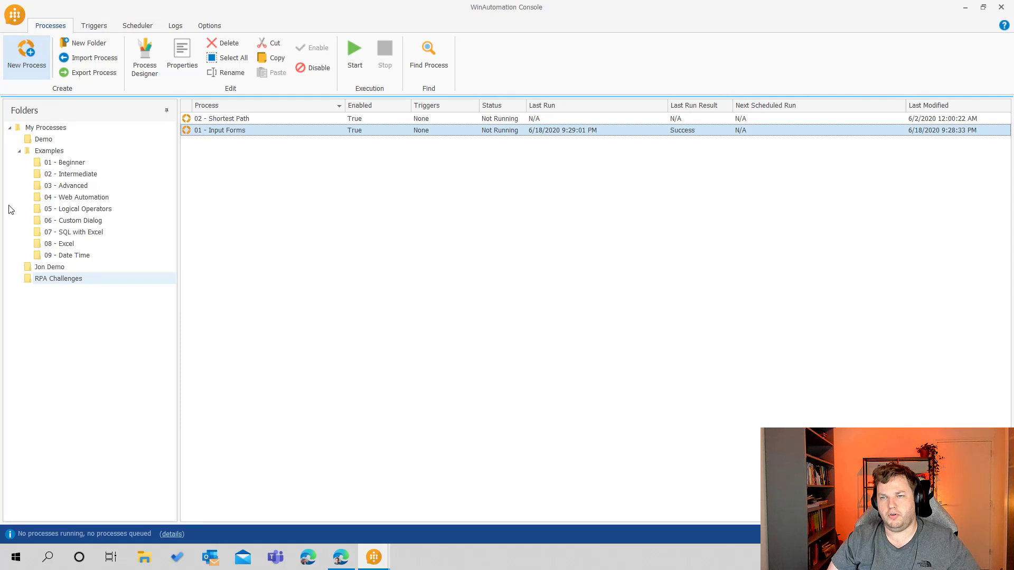
left_click(38, 129)
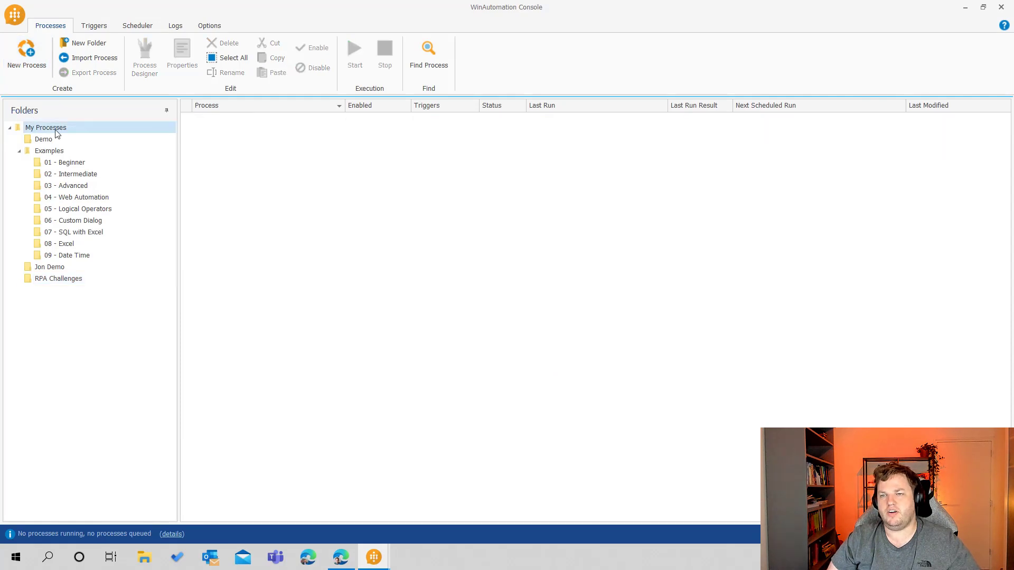
key("alt+Tab")
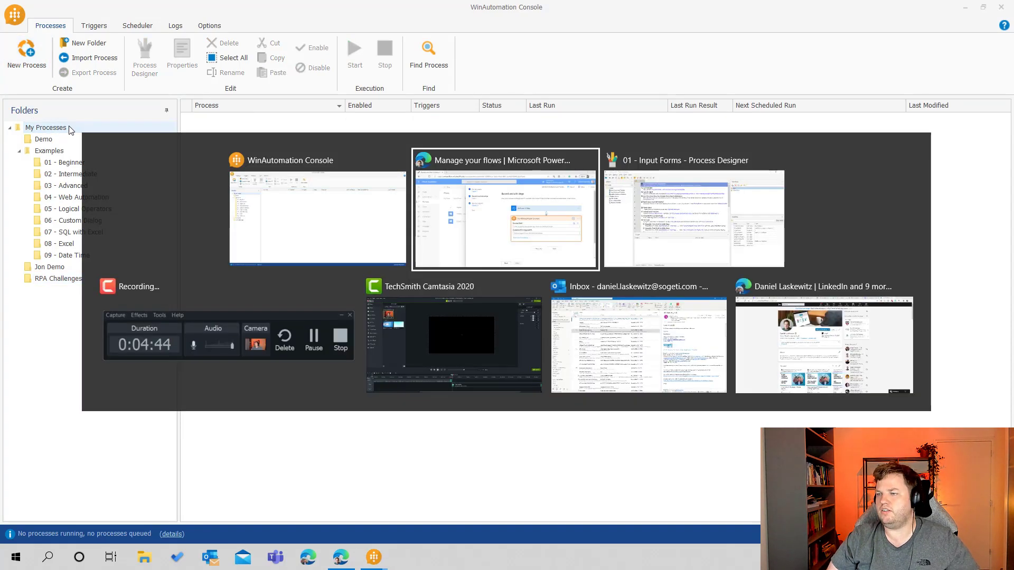
type("/My Processes/")
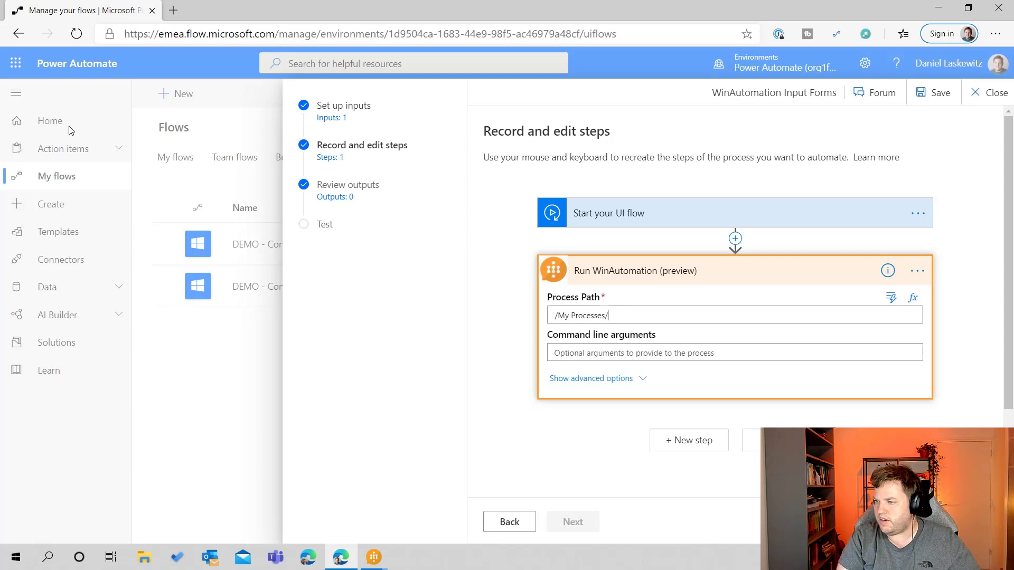
Compare the RPA Challenges folder names in the Console while typing the Process Path.
key("alt+Tab")
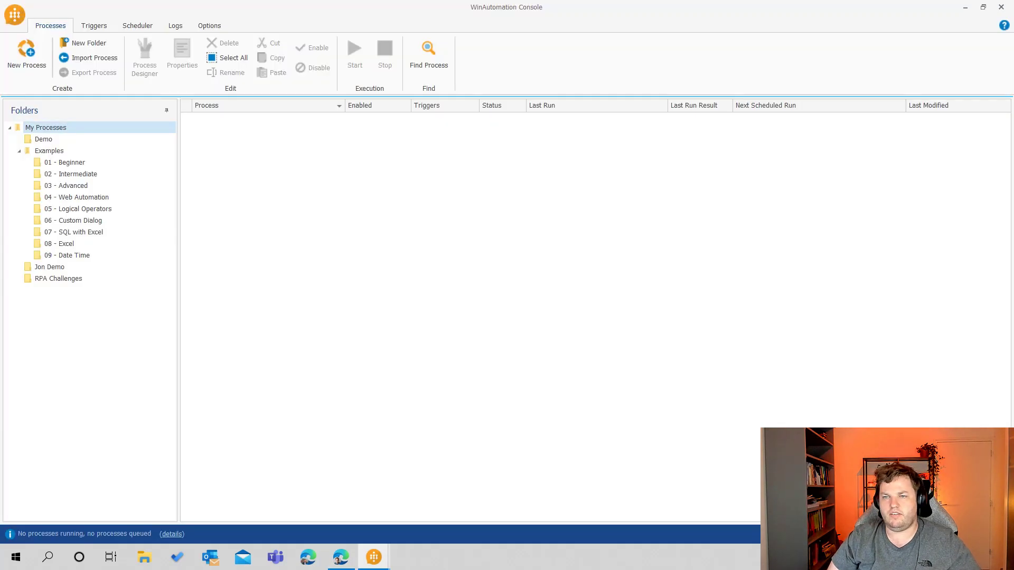
left_click(59, 283)
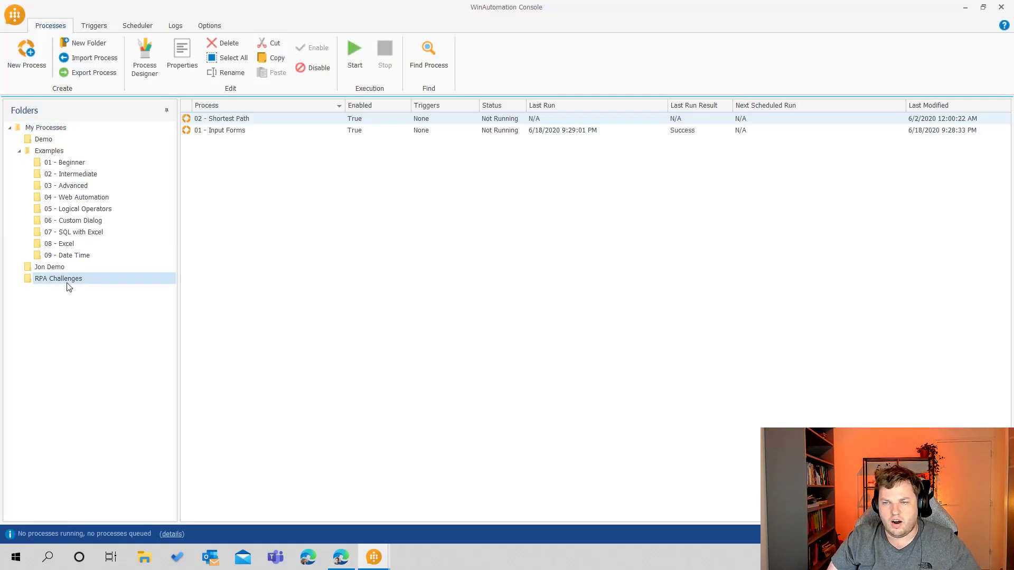
key("alt+Tab")
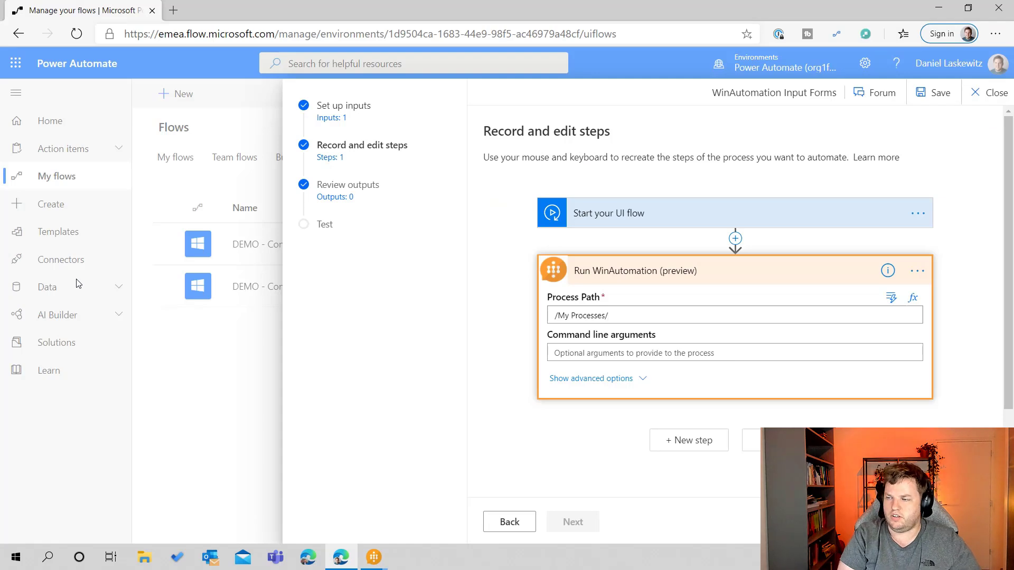
type("PO")
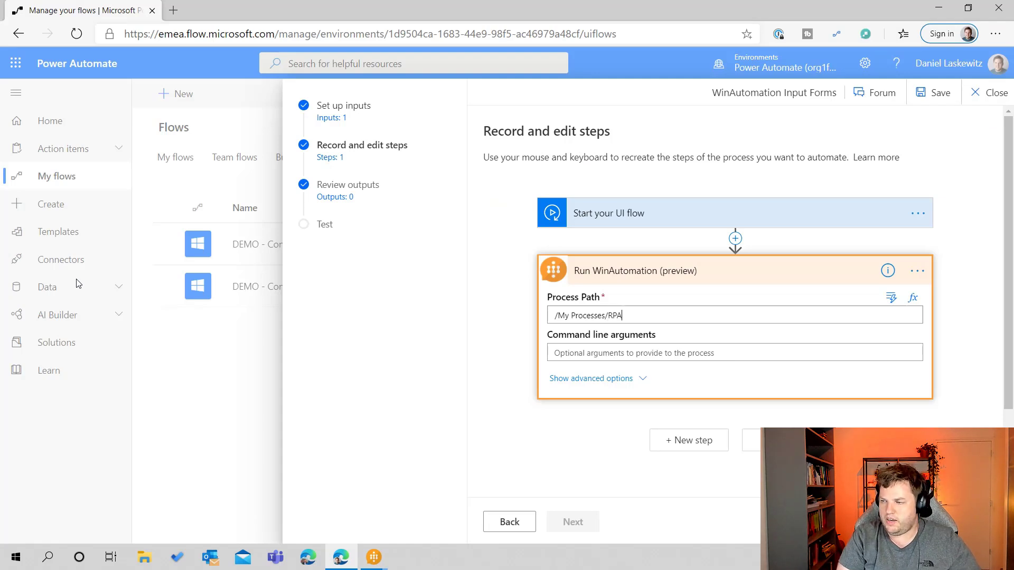
type(" Challenges/01 -")
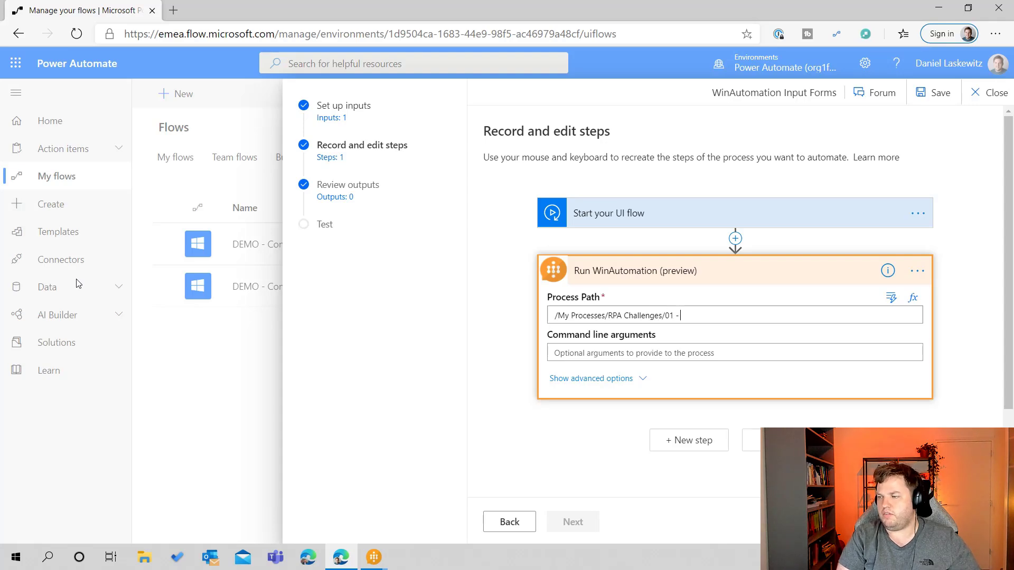
key("alt+Tab")
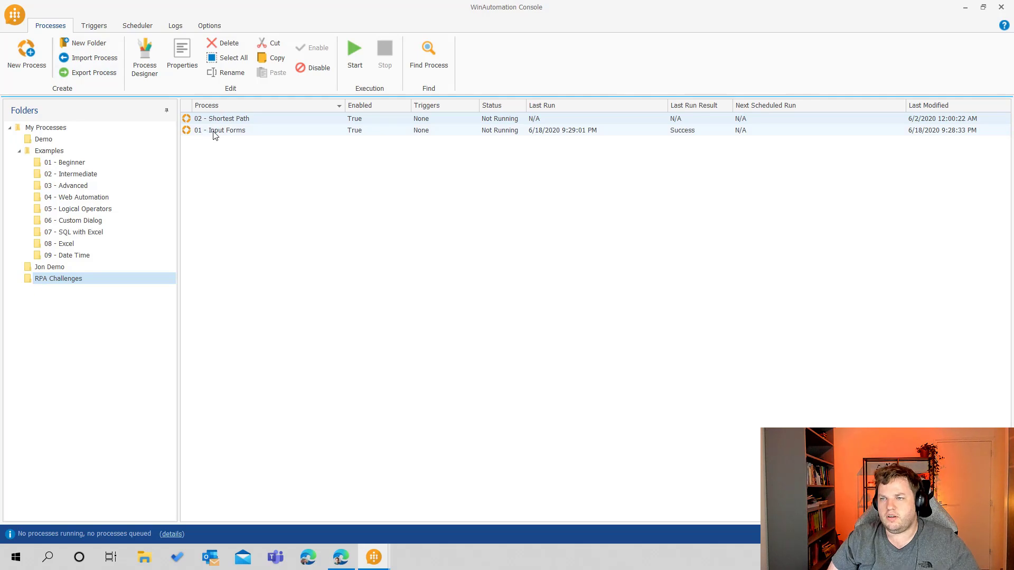
key("alt+Tab")
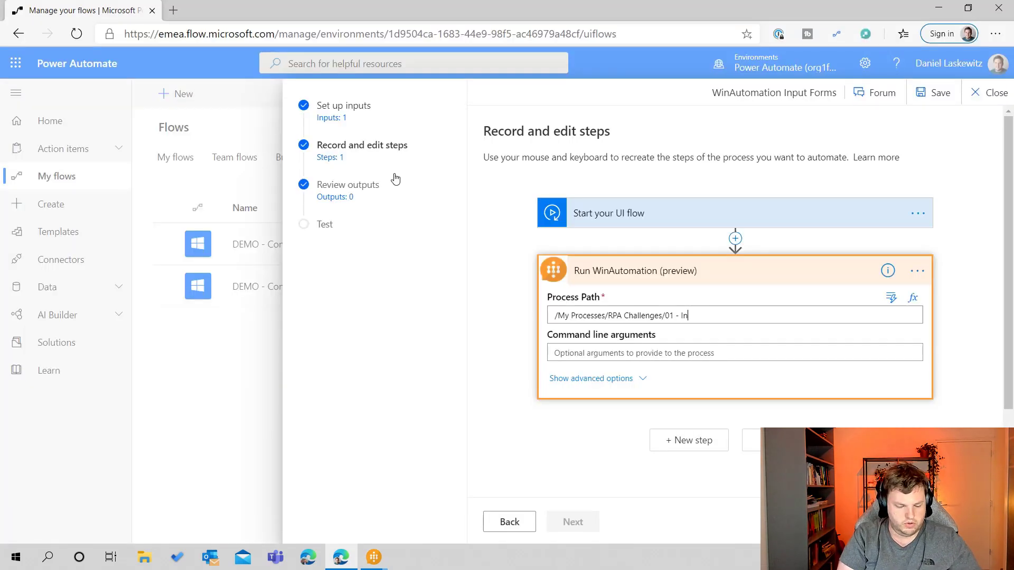
key("alt+Tab")
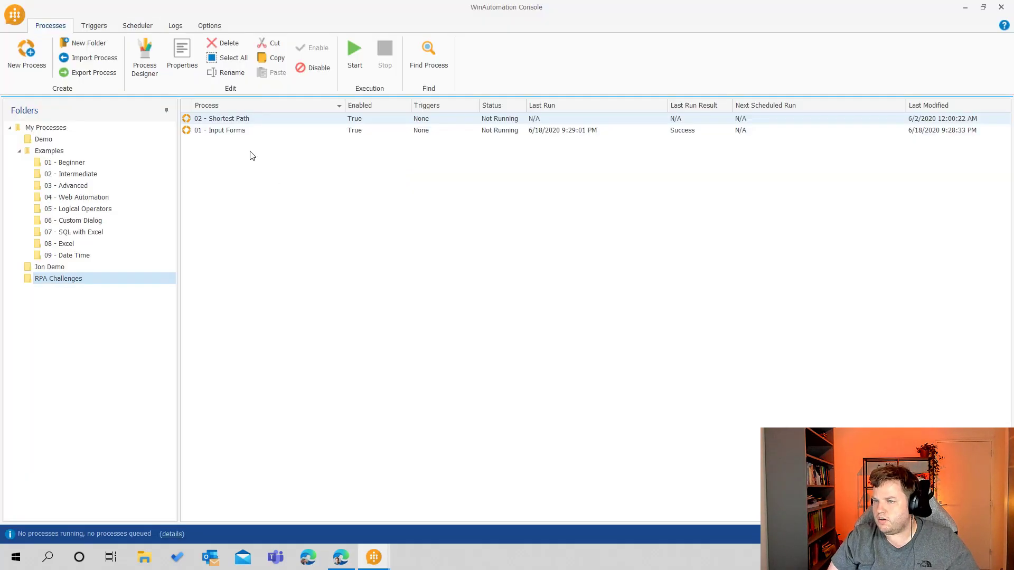
key("alt+Tab")
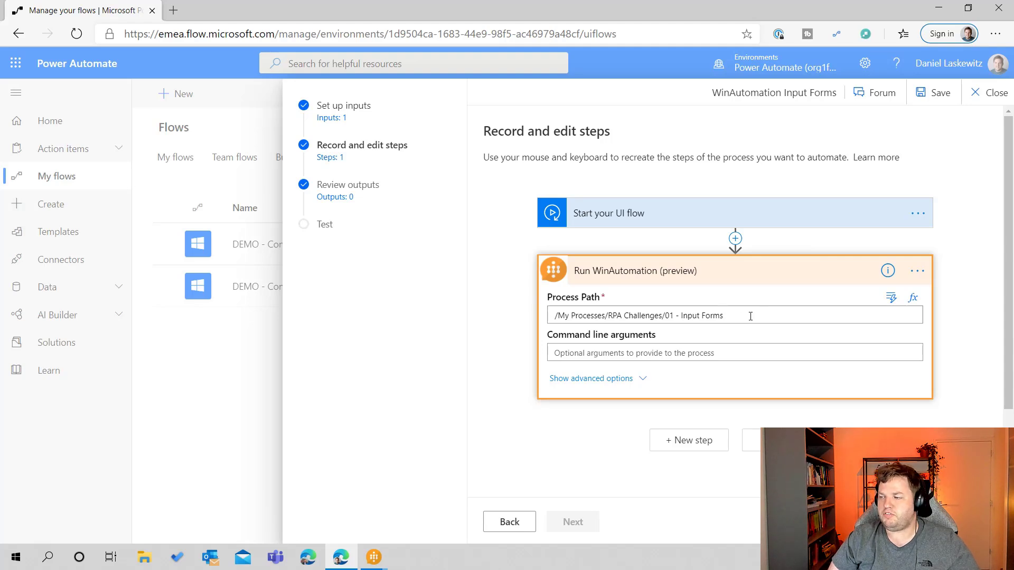
Finalize the Process Path as '/My Processes/RPA Challenges/01 - Input Forms'.
left_click_drag(750, 316, 552, 317)
key("ctrl+c")
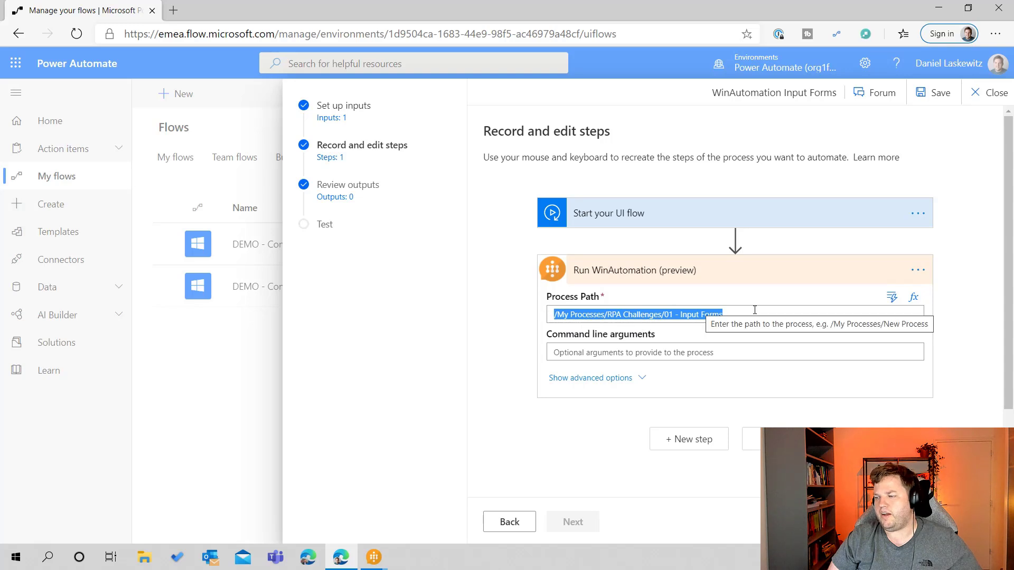
key("BackSpace")
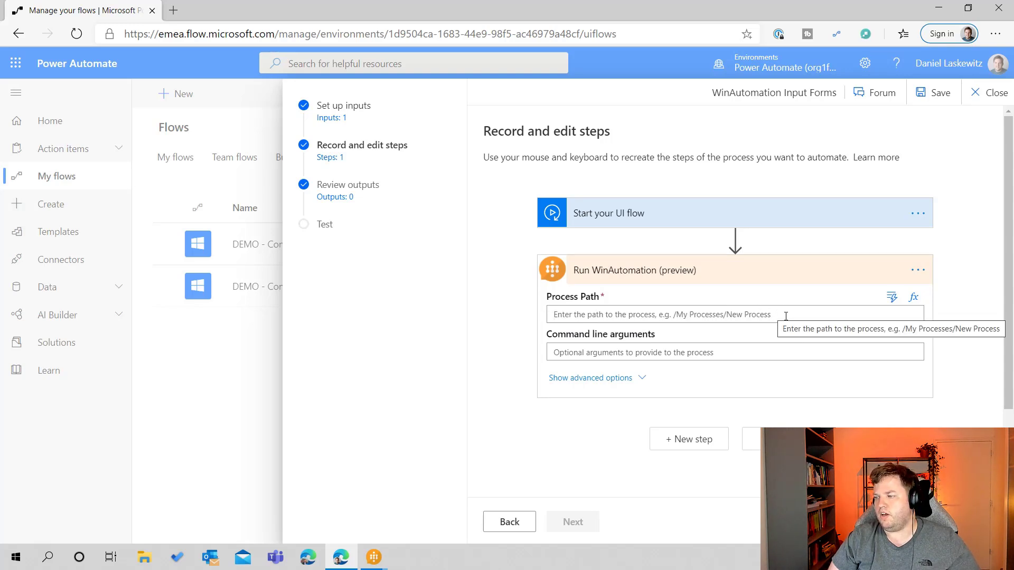
left_click(713, 316)
key("ctrl+v")
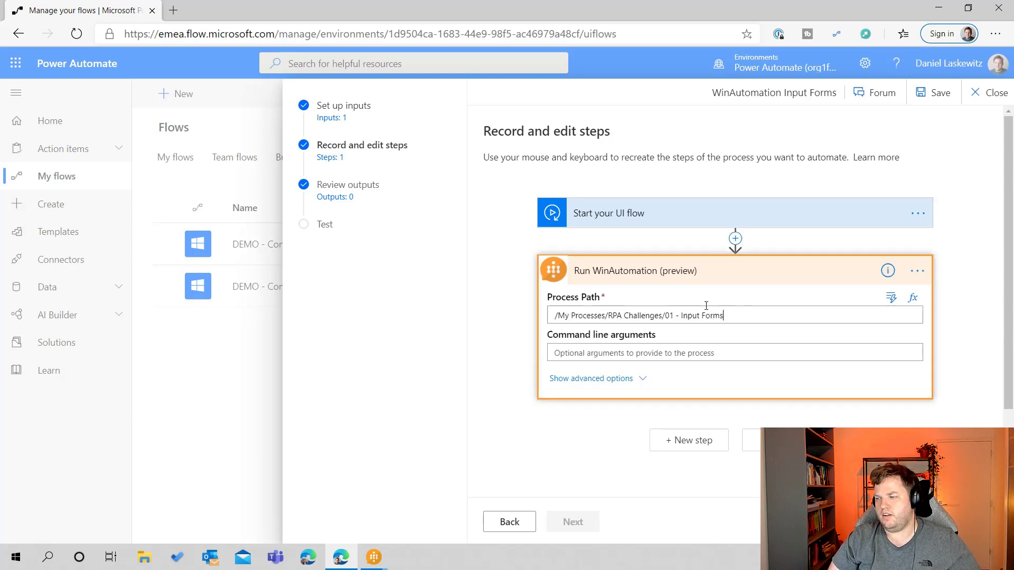
left_click_drag(668, 316, 733, 317)
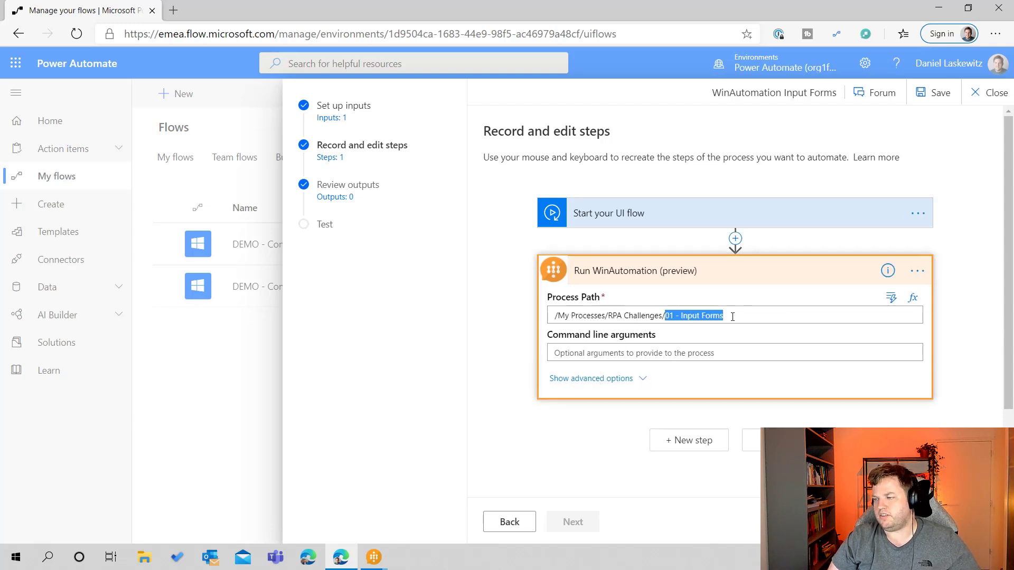
left_click(569, 316)
double_click(656, 315)
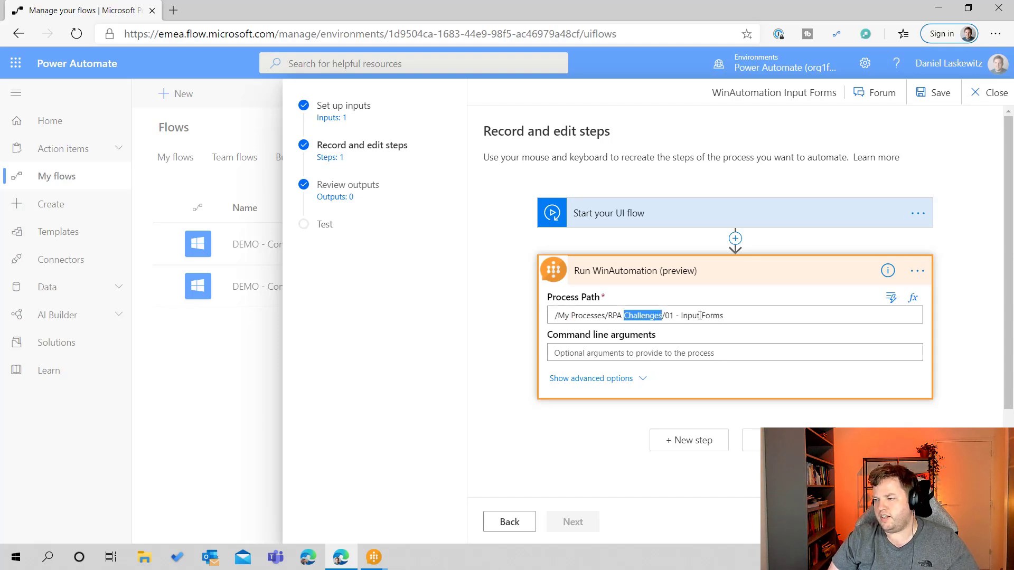
left_click_drag(668, 312, 733, 308)
left_click(610, 350)
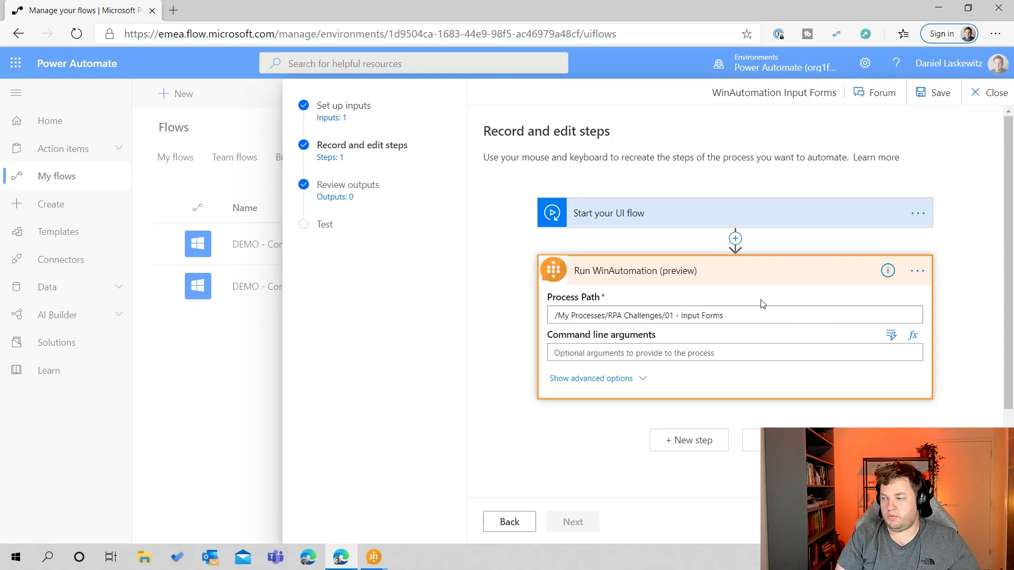
Set Command line arguments to the Name dynamic value between double quotes.
type("\"\"")
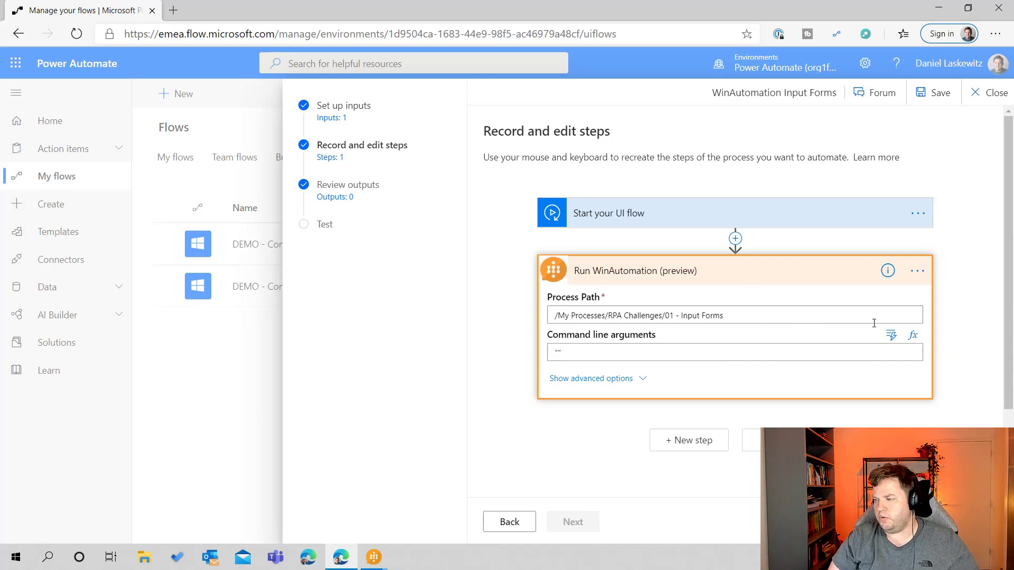
left_click(917, 335)
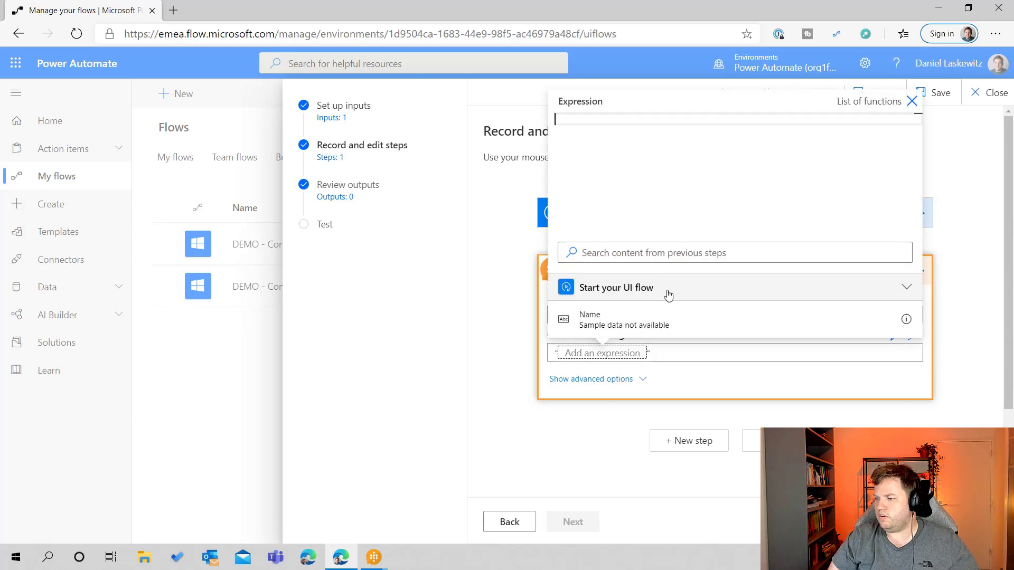
left_click(621, 323)
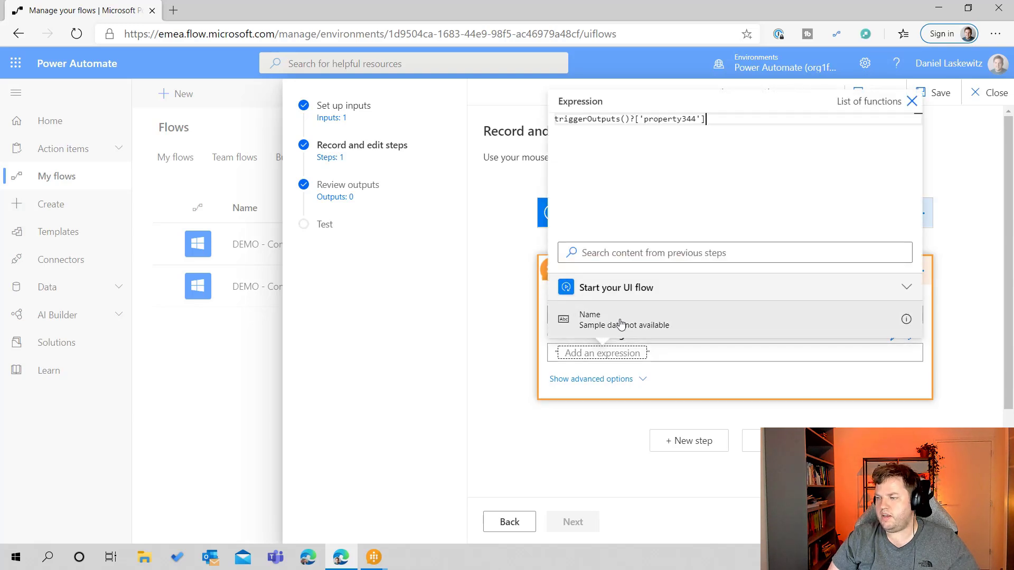
left_click(737, 358)
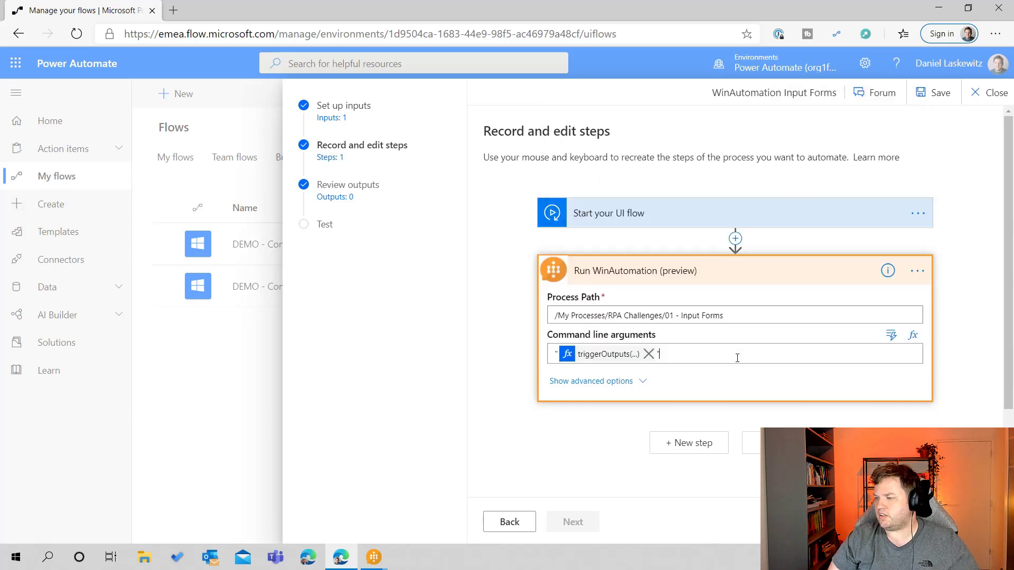
left_click(649, 355)
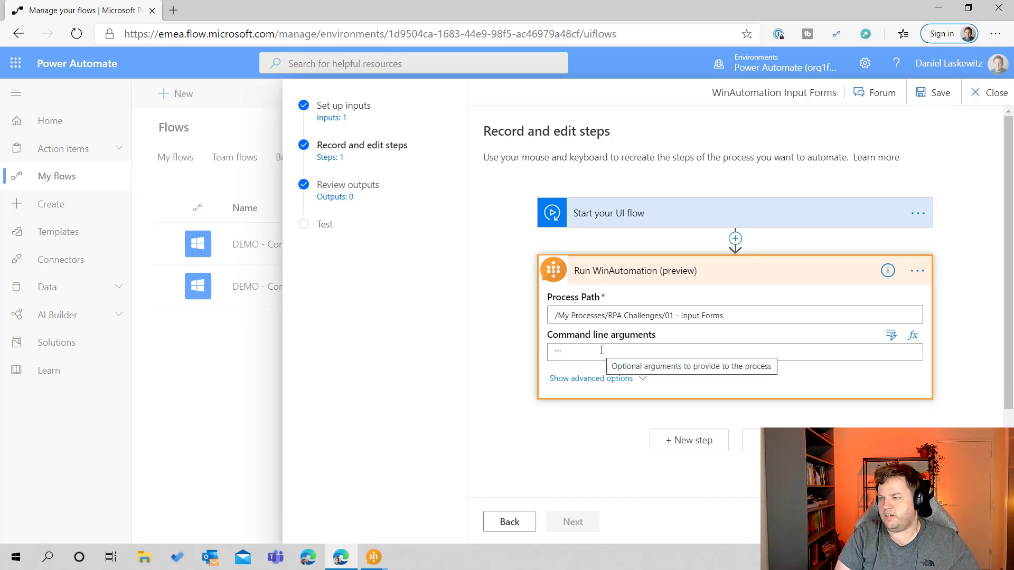
left_click(887, 336)
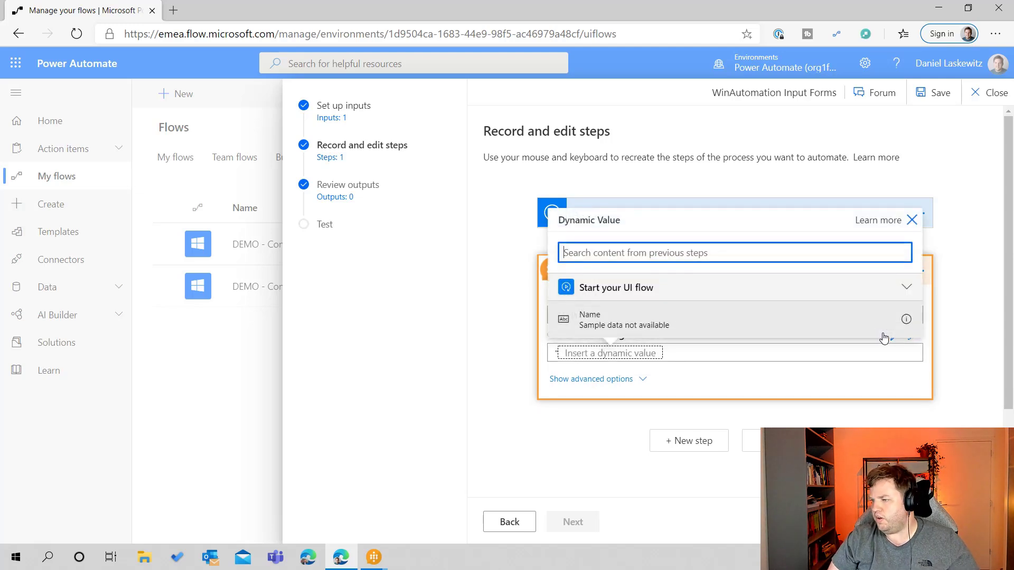
left_click(613, 319)
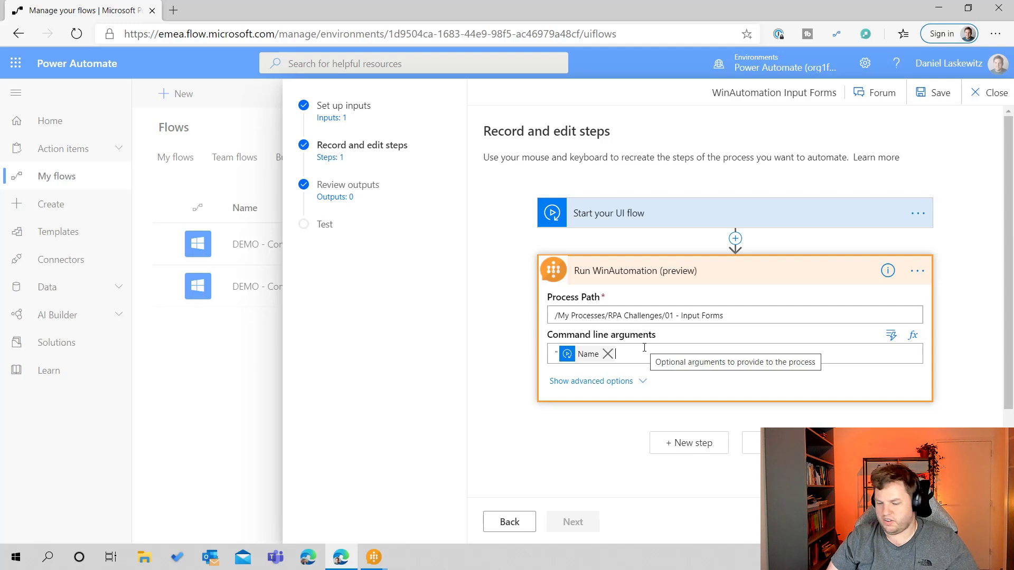
type("\"")
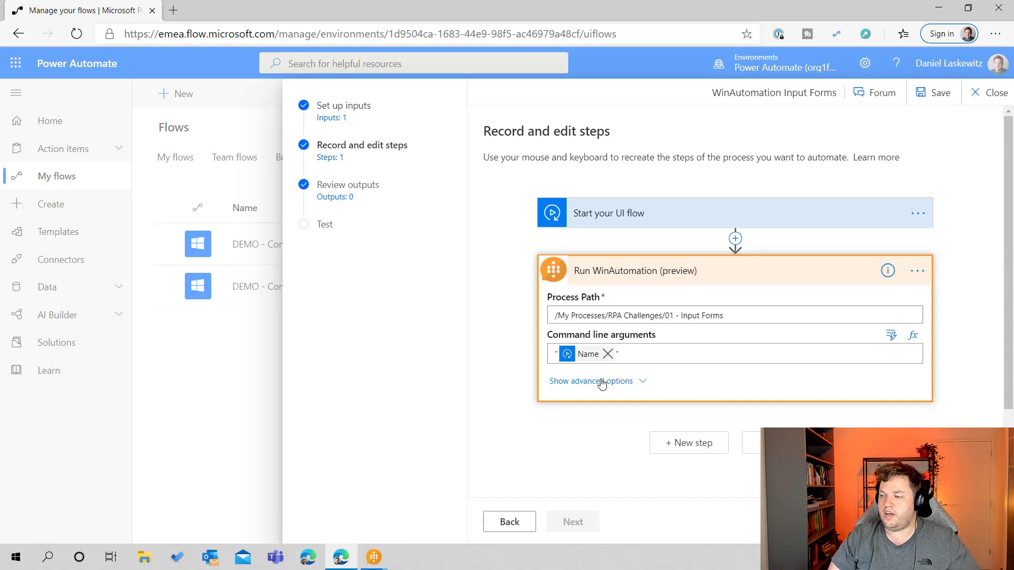
Save the UI flow, step through Review outputs and Test, and save and exit.
left_click(584, 383)
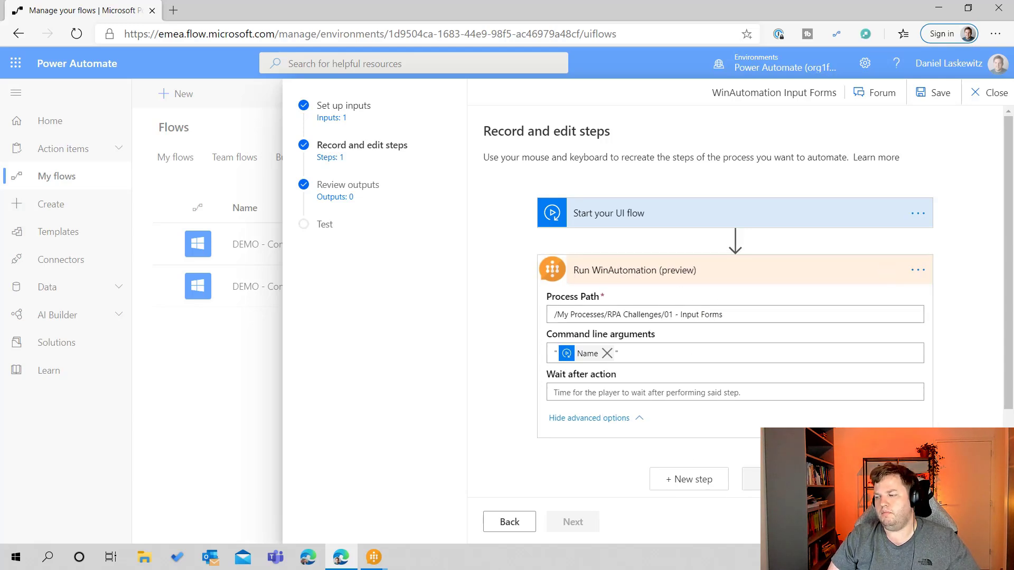
left_click(601, 422)
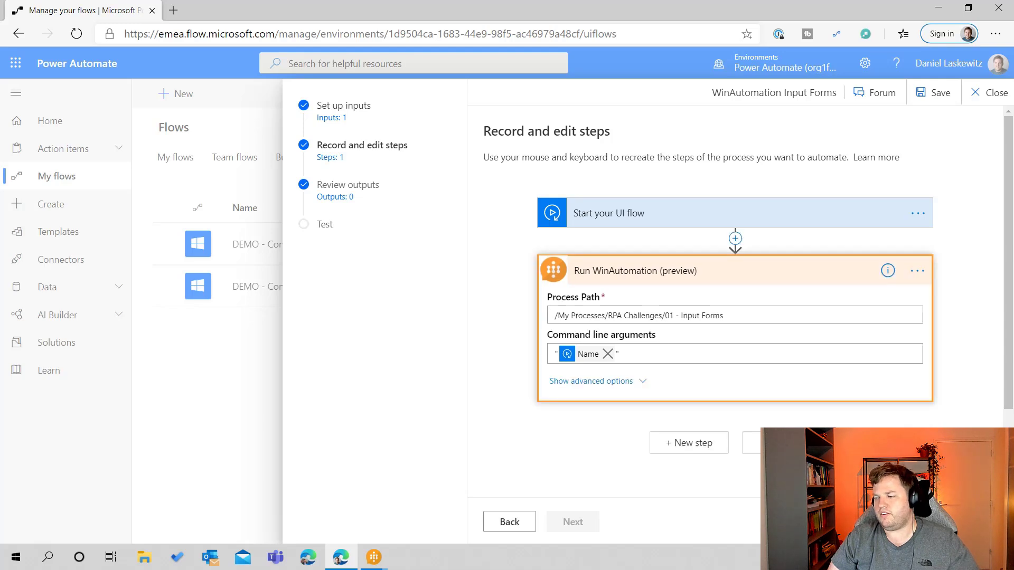
left_click(782, 442)
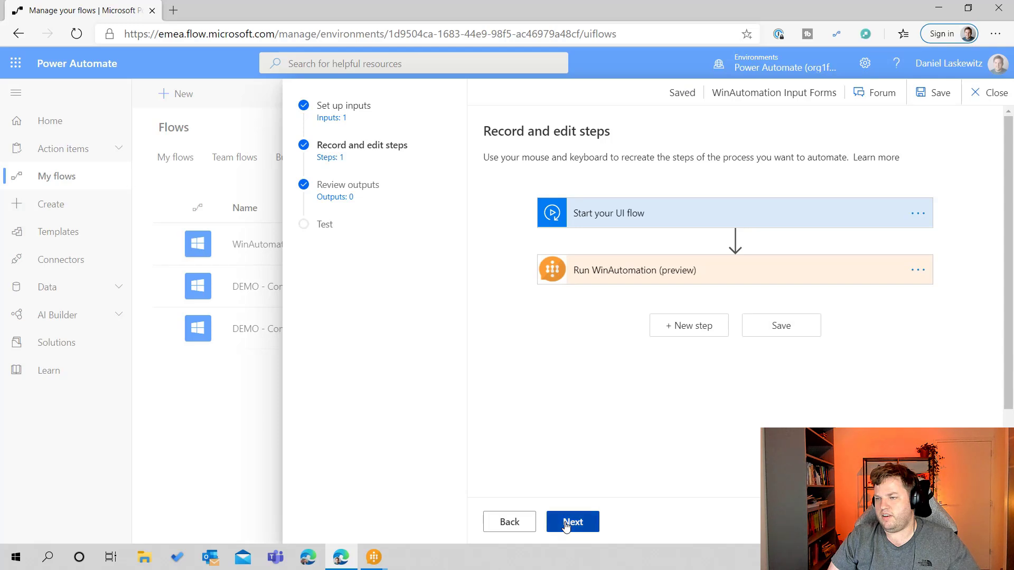
left_click(568, 521)
left_click(570, 520)
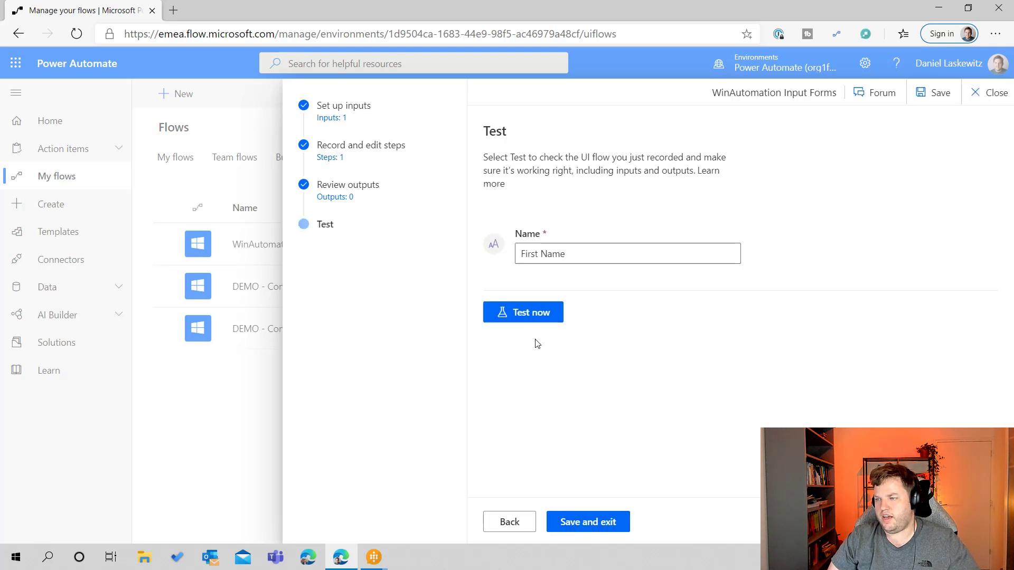
left_click(588, 524)
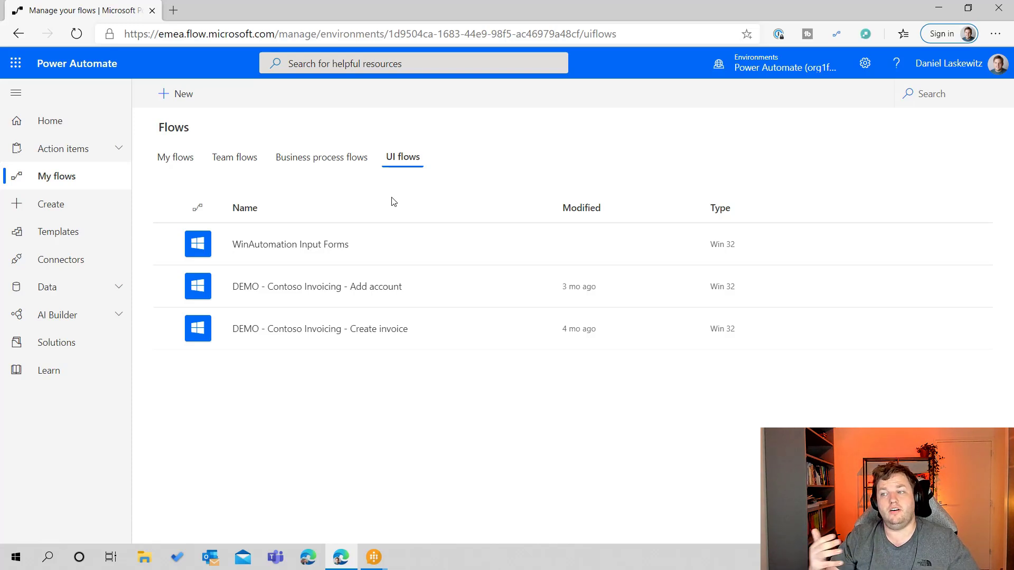
Open the Run WinAutomation cloud flow for editing and expand its Run a UI flow for desktop step.
left_click(184, 162)
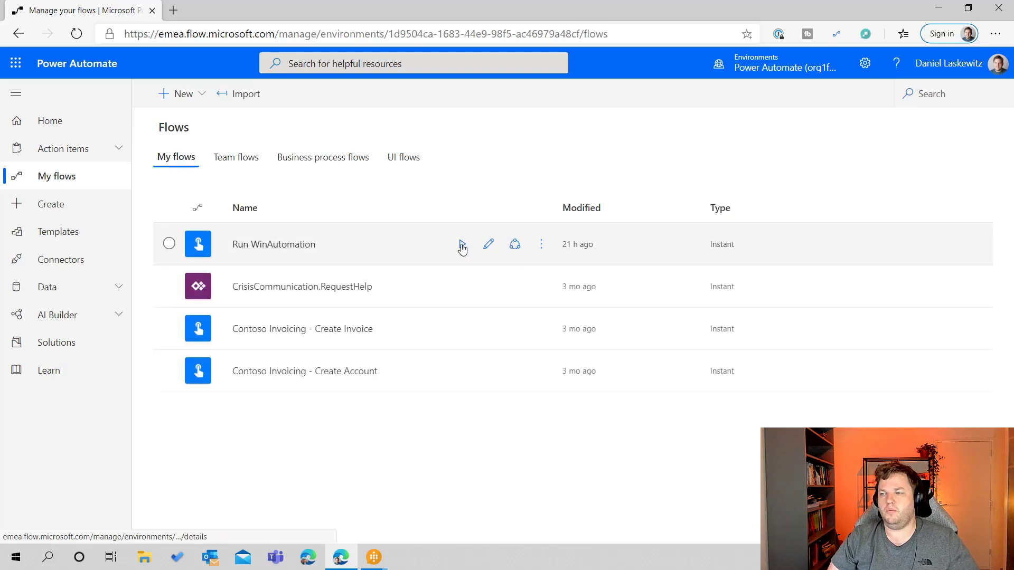
left_click(488, 248)
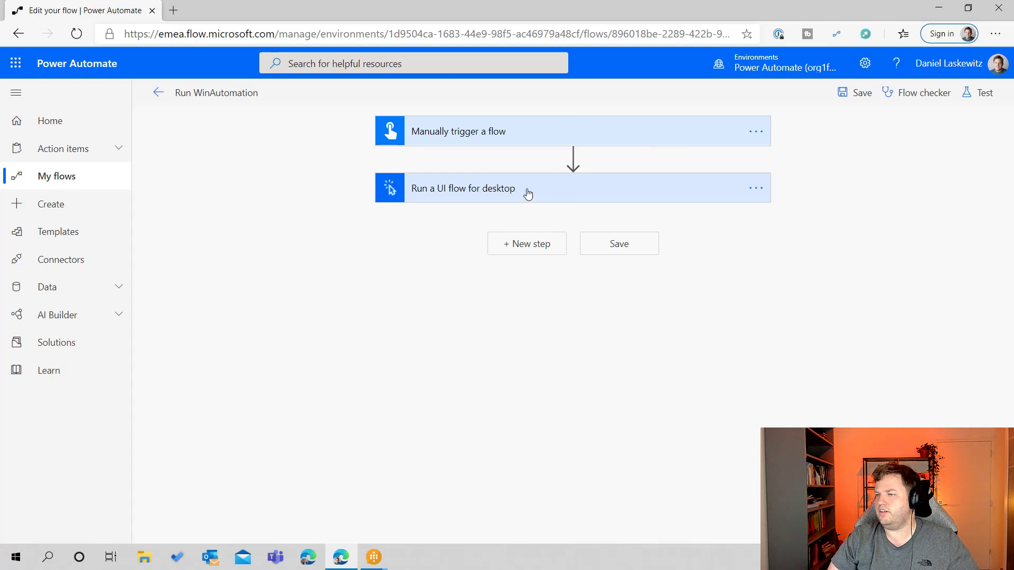
left_click(566, 137)
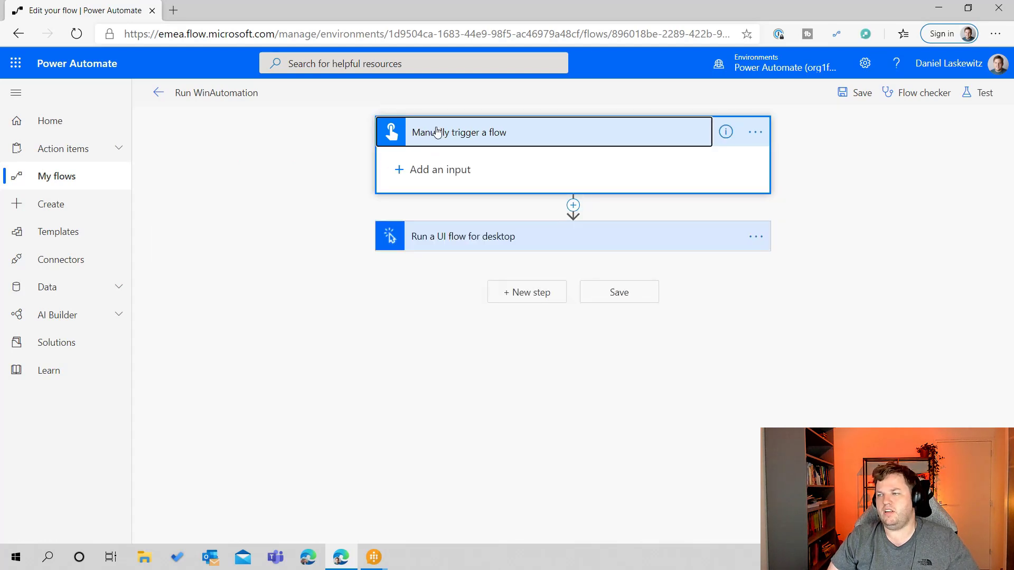
left_click(504, 245)
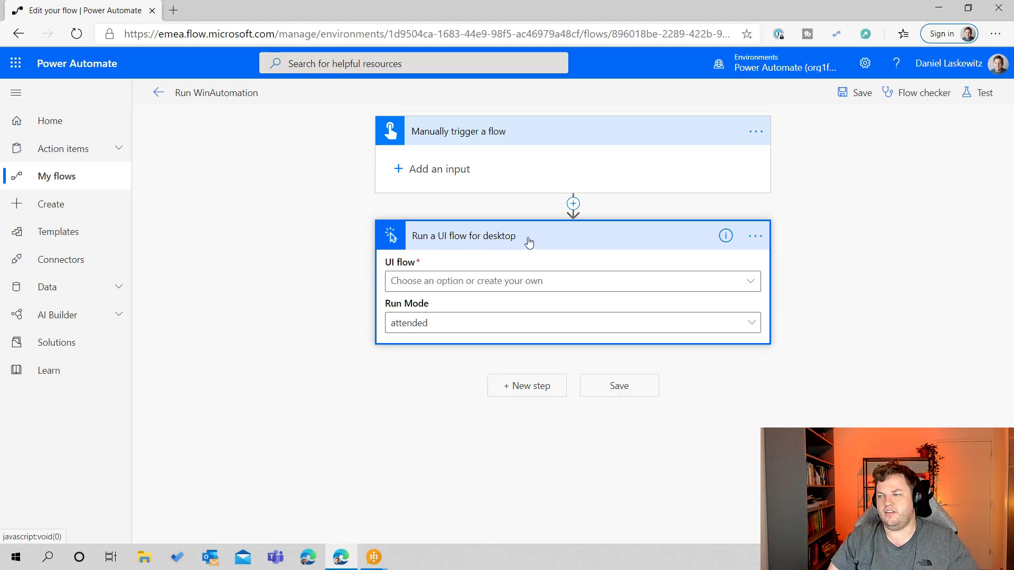
Select the WinAutomation Input Forms UI flow with attended run mode.
left_click(749, 283)
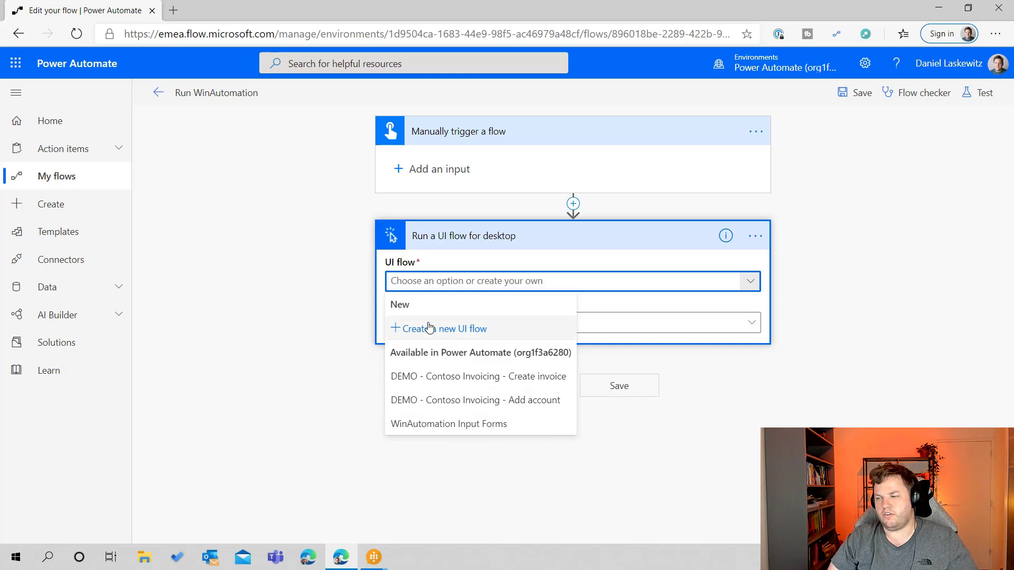
left_click(465, 429)
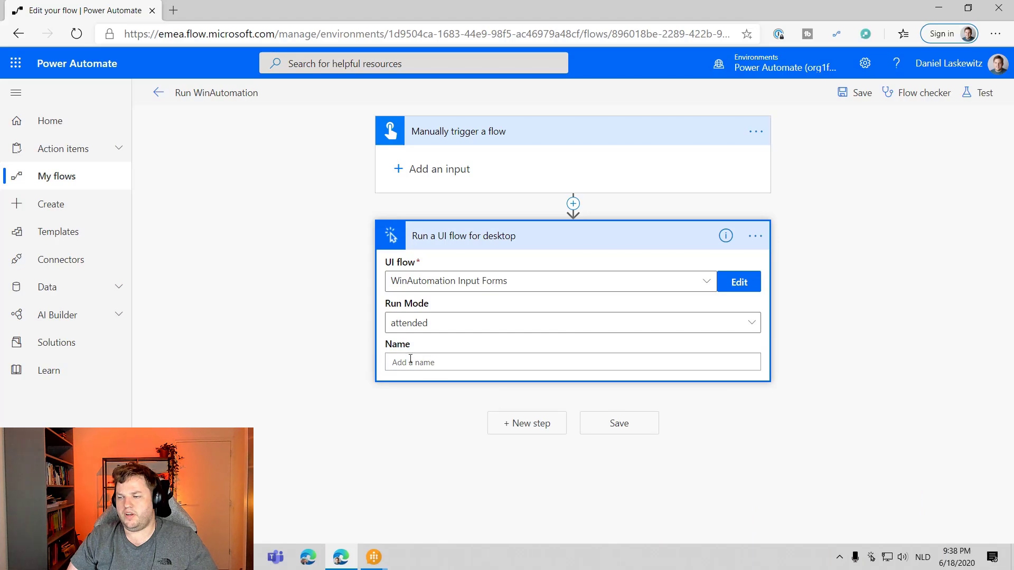
left_click(752, 322)
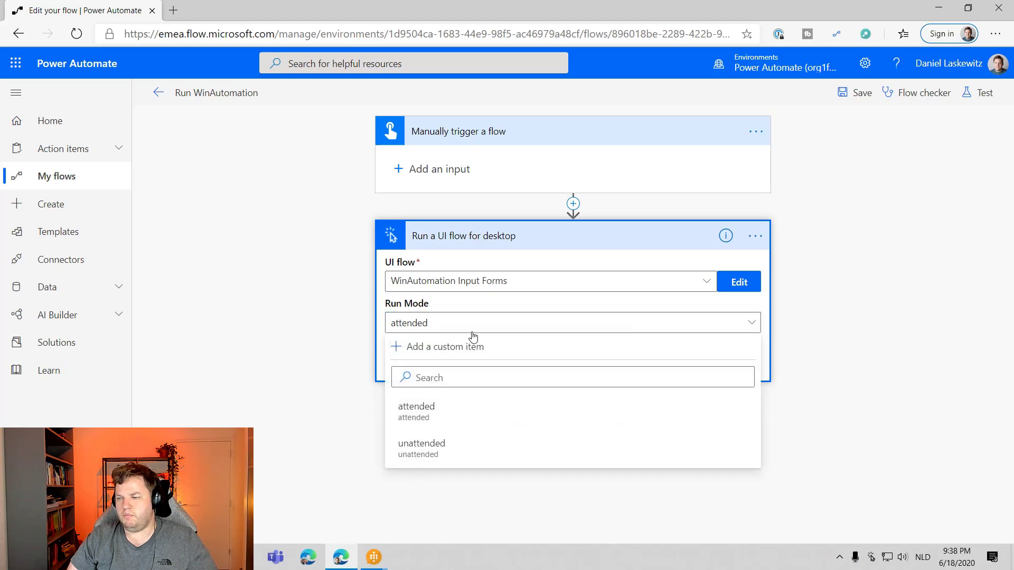
left_click(432, 415)
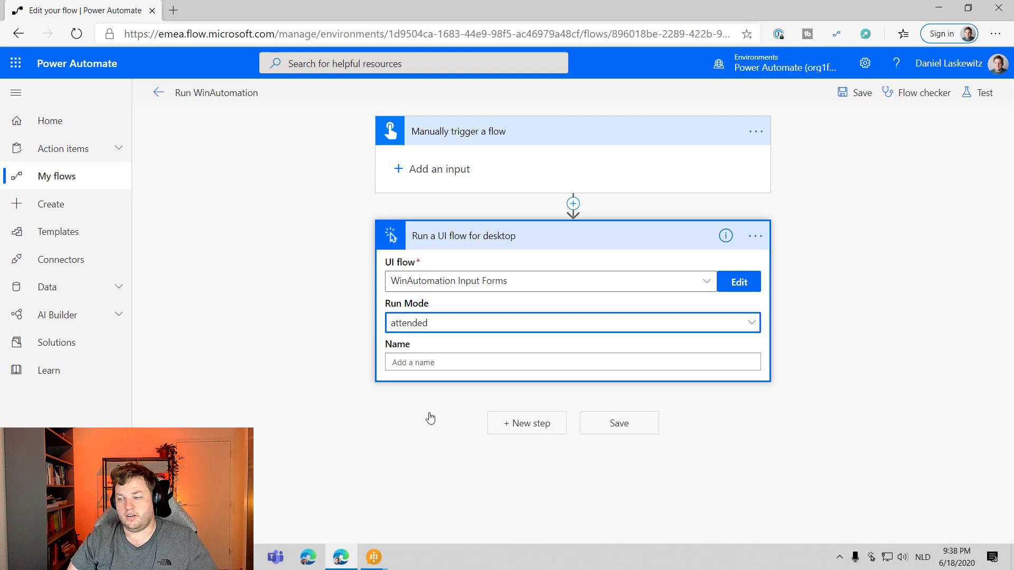
left_click(435, 363)
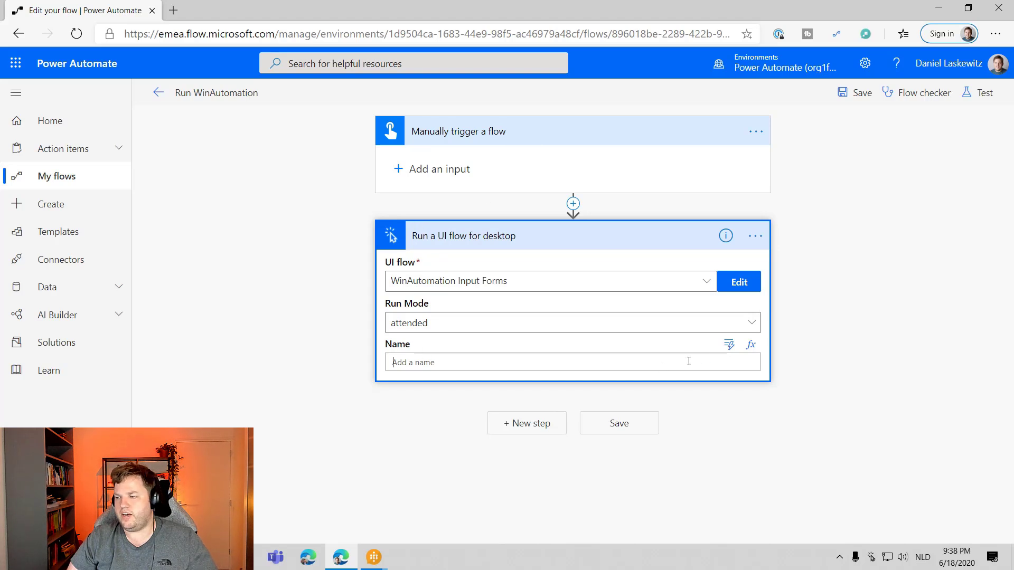
Fill the UI flow's Name input with the trigger's User name dynamic value and save the flow.
left_click(731, 347)
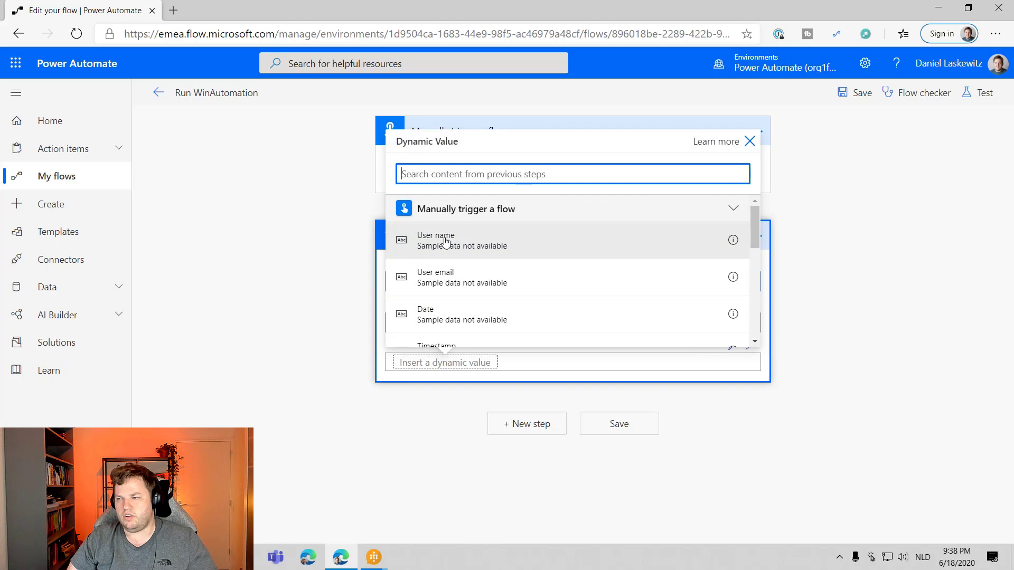
scroll(470, 279, "down", 5)
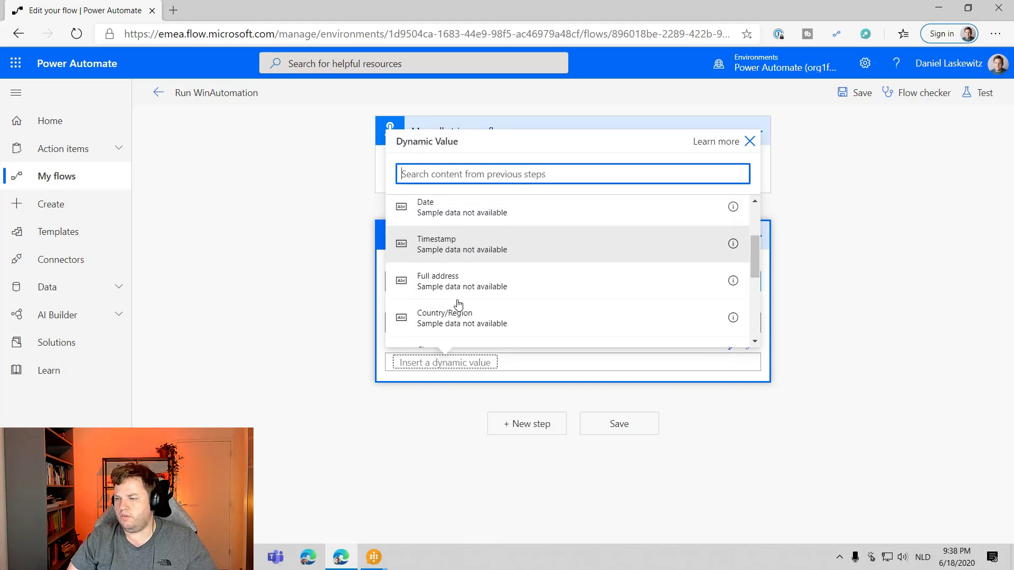
scroll(482, 328, "up", 4)
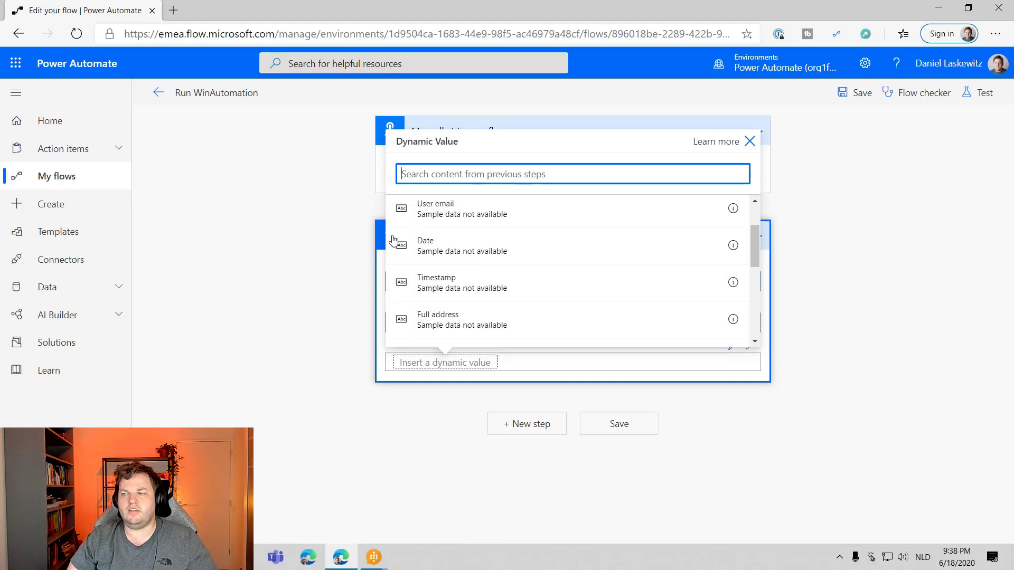
scroll(457, 259, "up", 1)
left_click(465, 220)
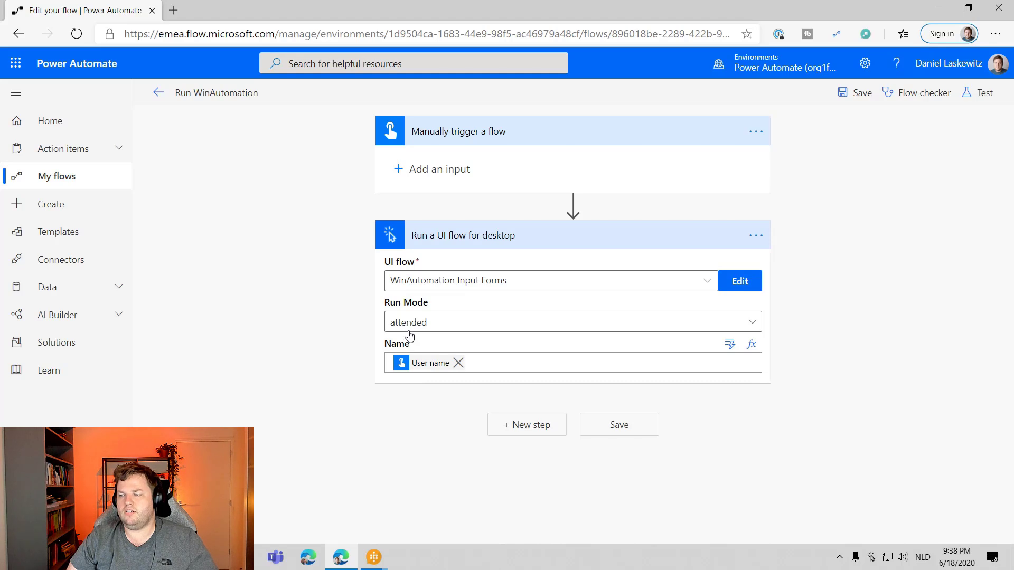
left_click(624, 432)
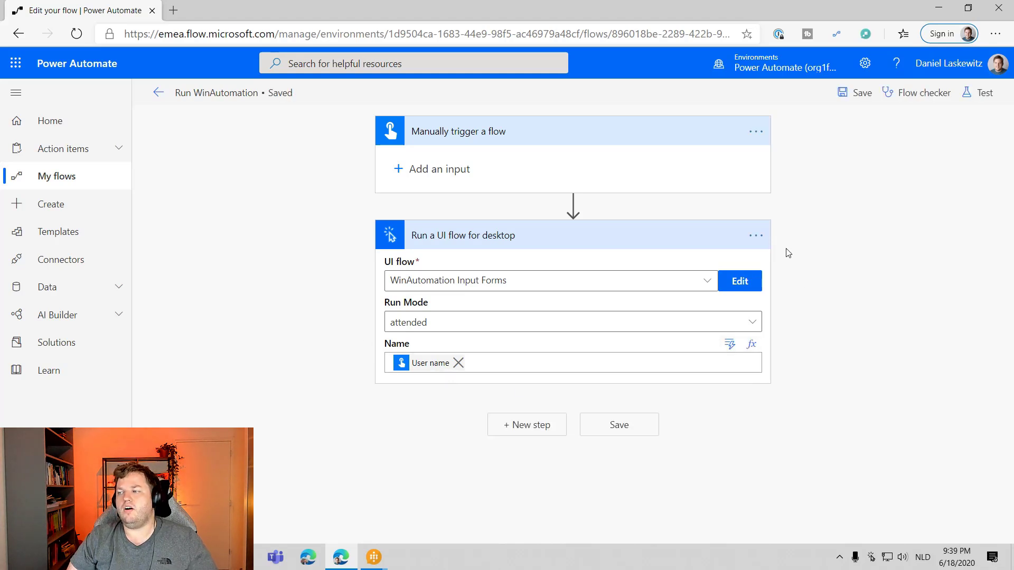
Show the options and connection for the Run a UI flow for desktop step.
left_click(756, 237)
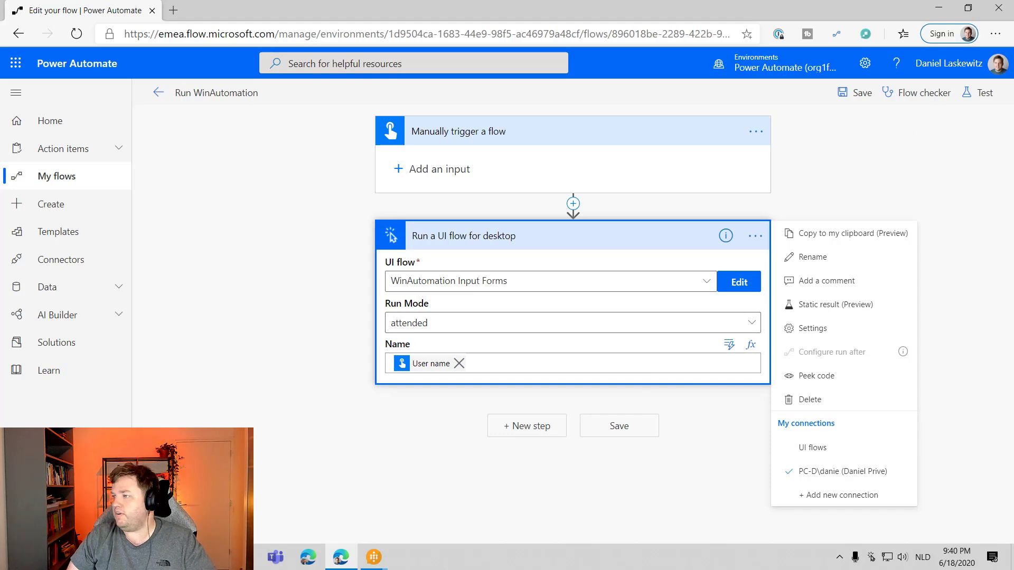
Run a manual test of the Run WinAutomation flow, performing the trigger action yourself.
left_click(859, 173)
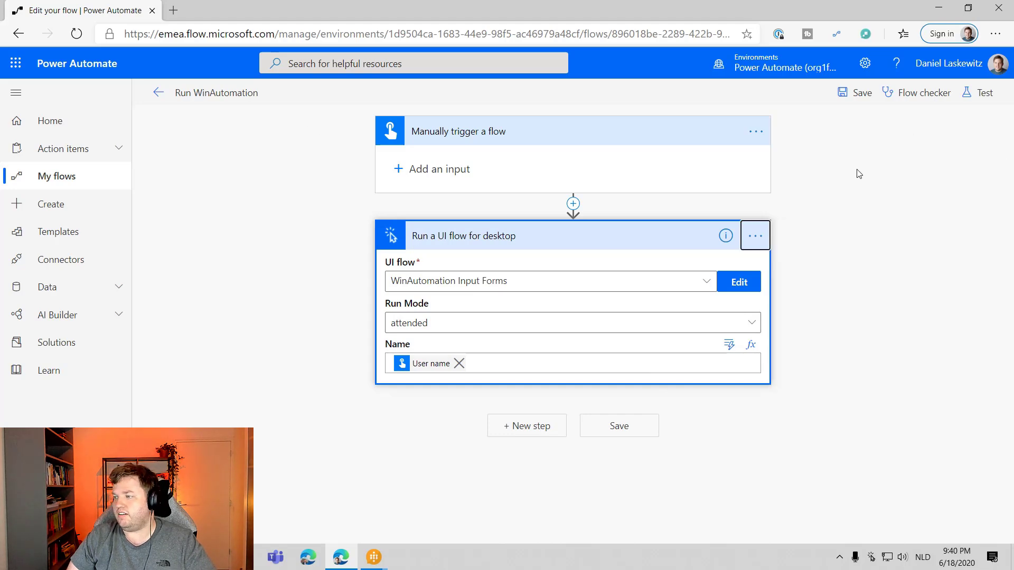
left_click(986, 93)
left_click(843, 125)
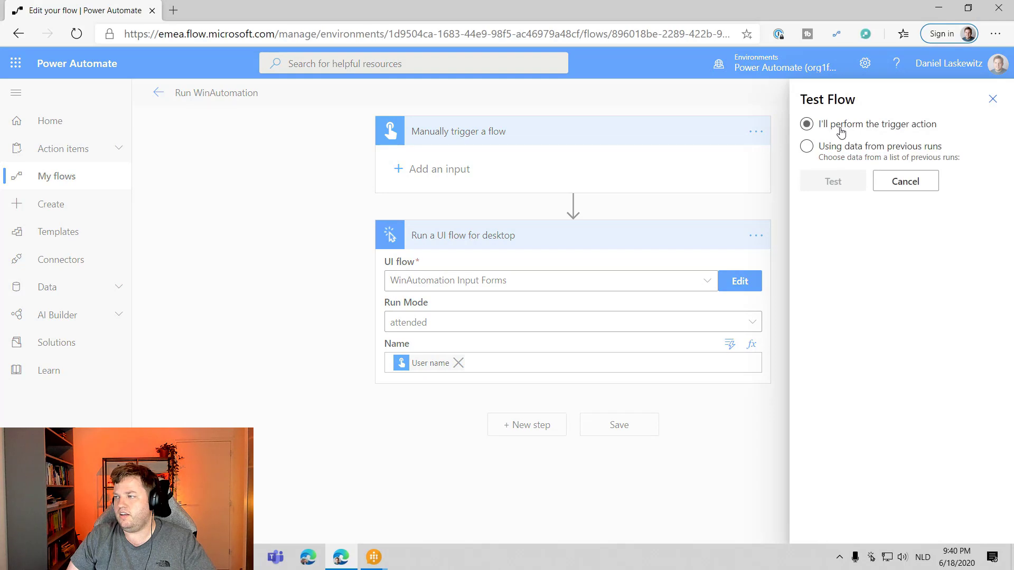
left_click(841, 183)
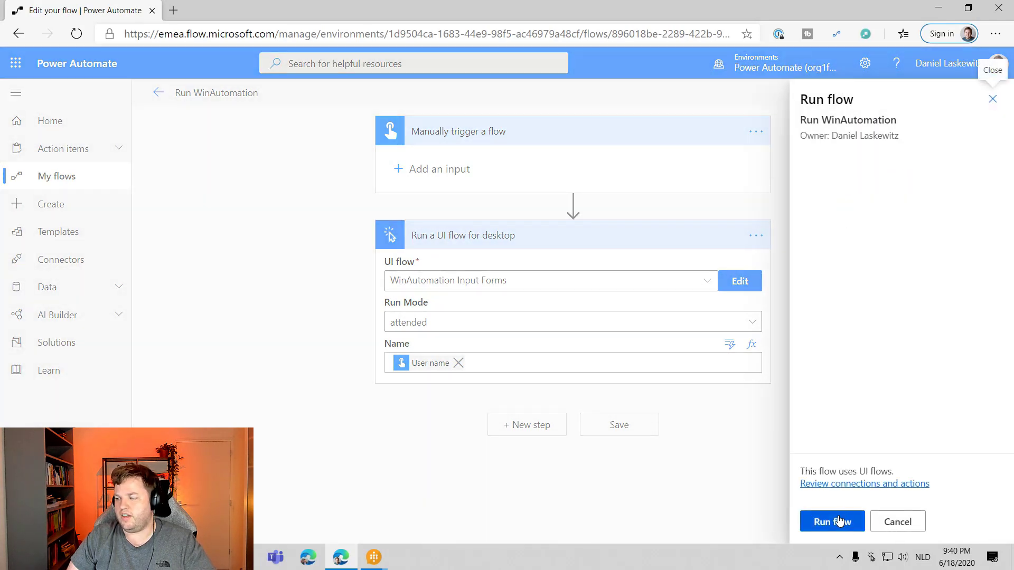
left_click(838, 522)
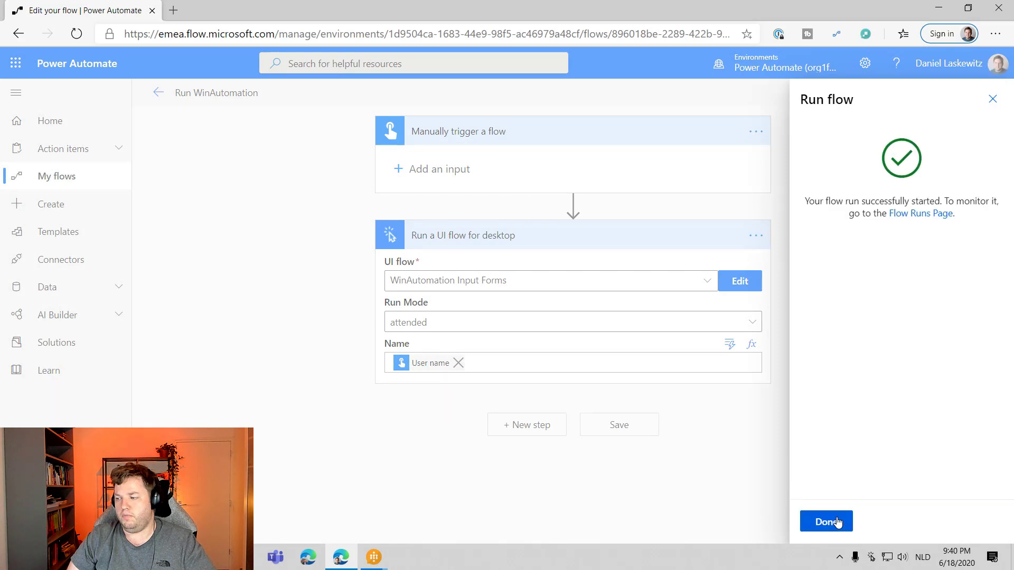